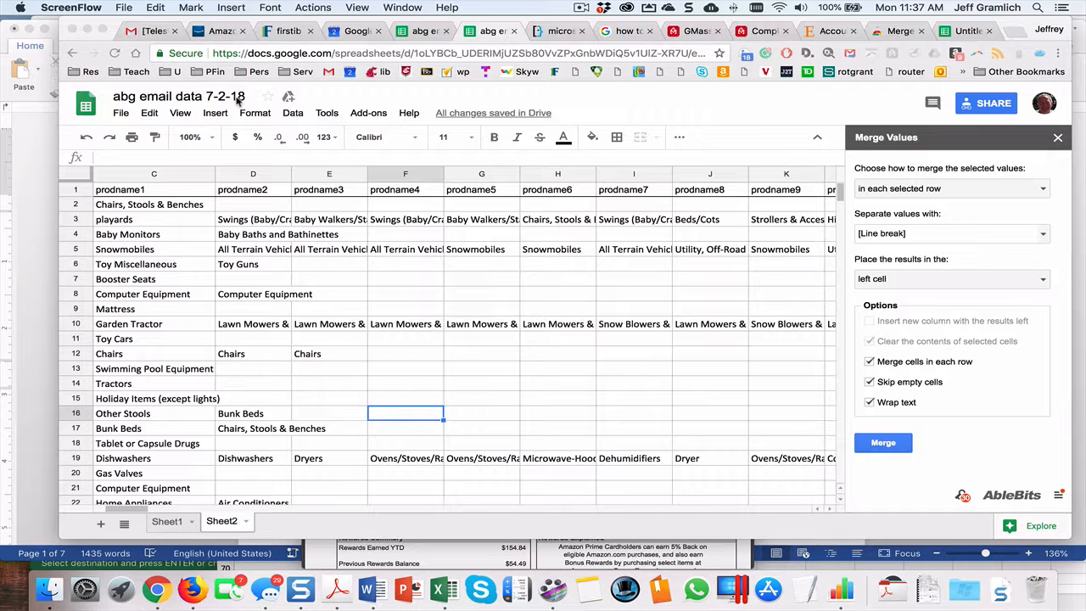
- Start the Merge Values add-on for the abg email data 7-2-18 spreadsheet
click(370, 116)
click(370, 114)
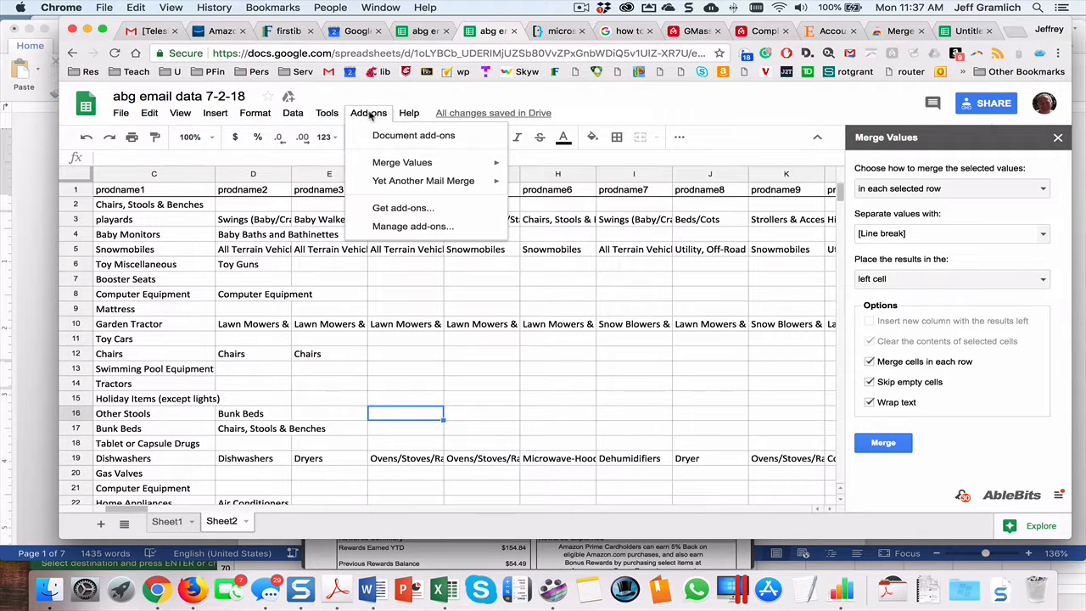
mouse_move(392, 169)
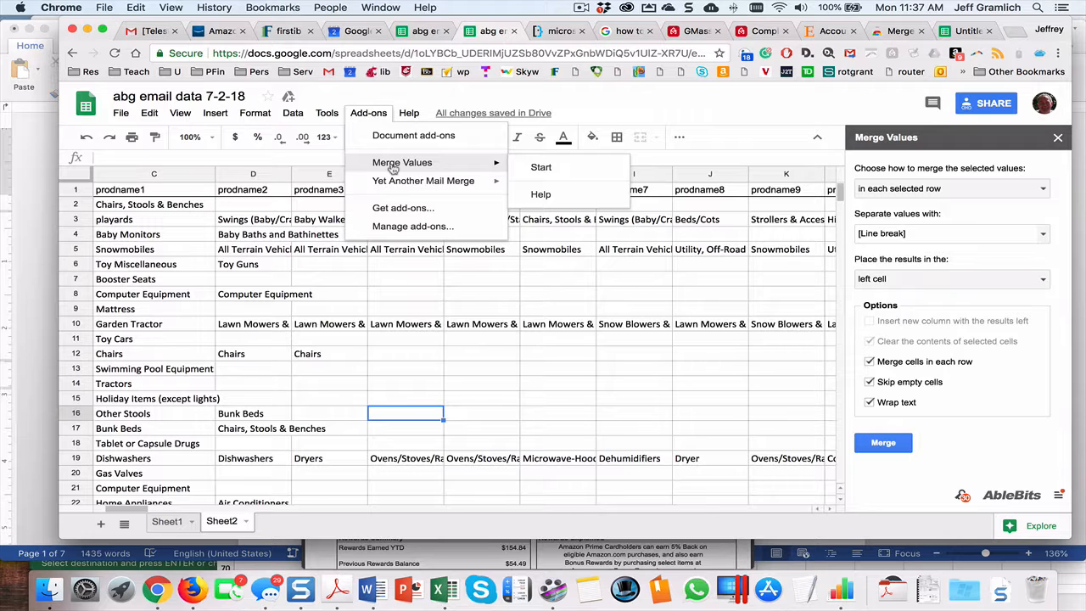
click(543, 168)
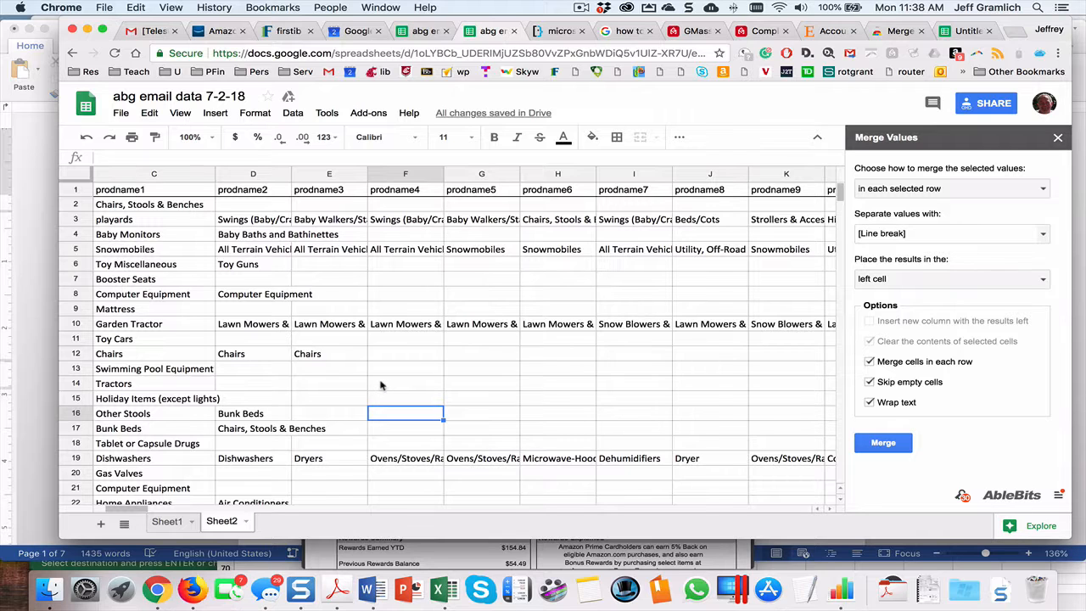
- Insert a column before the second prodname1 column and copy that column's product names into it as a backup
scroll(380, 386, left, 3)
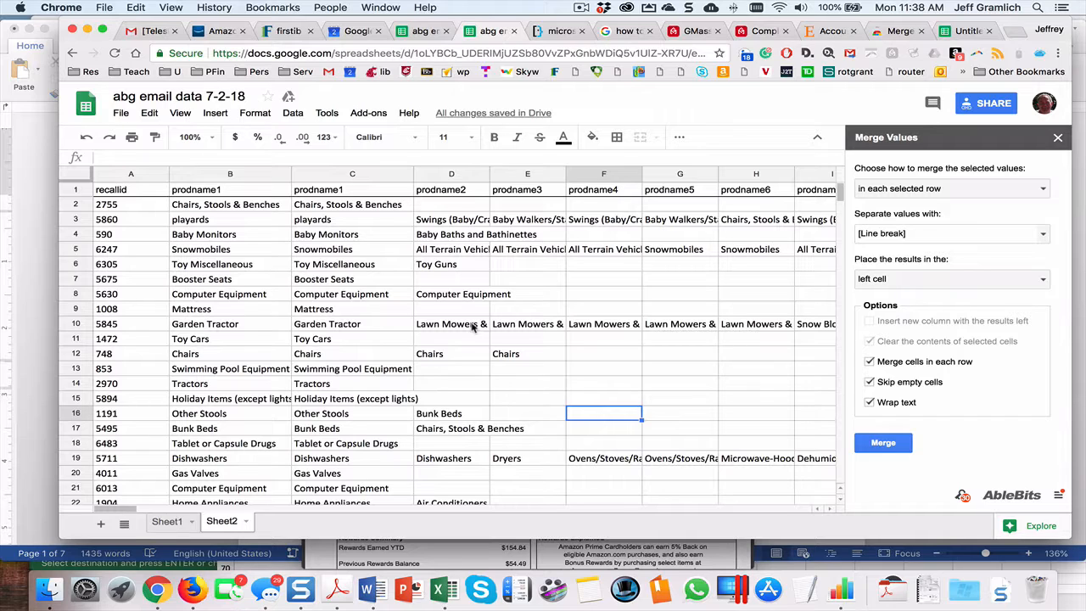
click(352, 174)
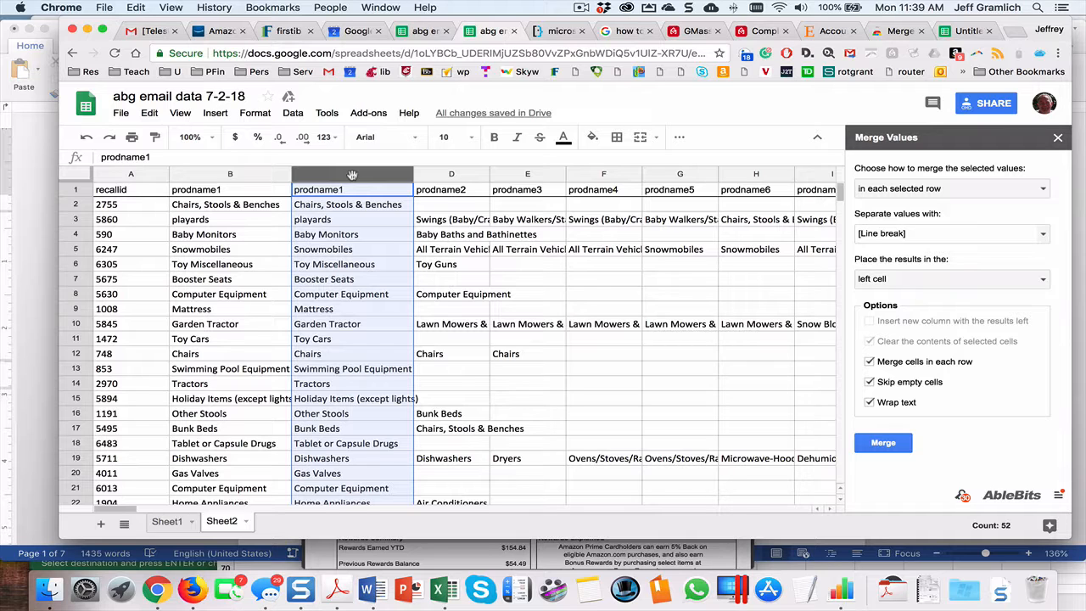
right_click(352, 174)
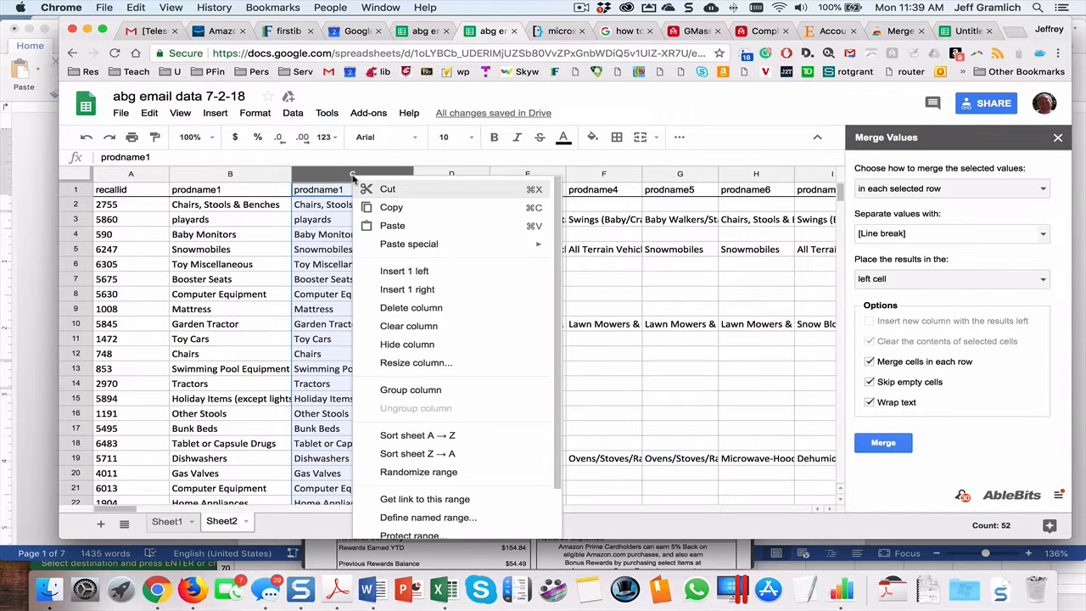
click(376, 271)
click(453, 174)
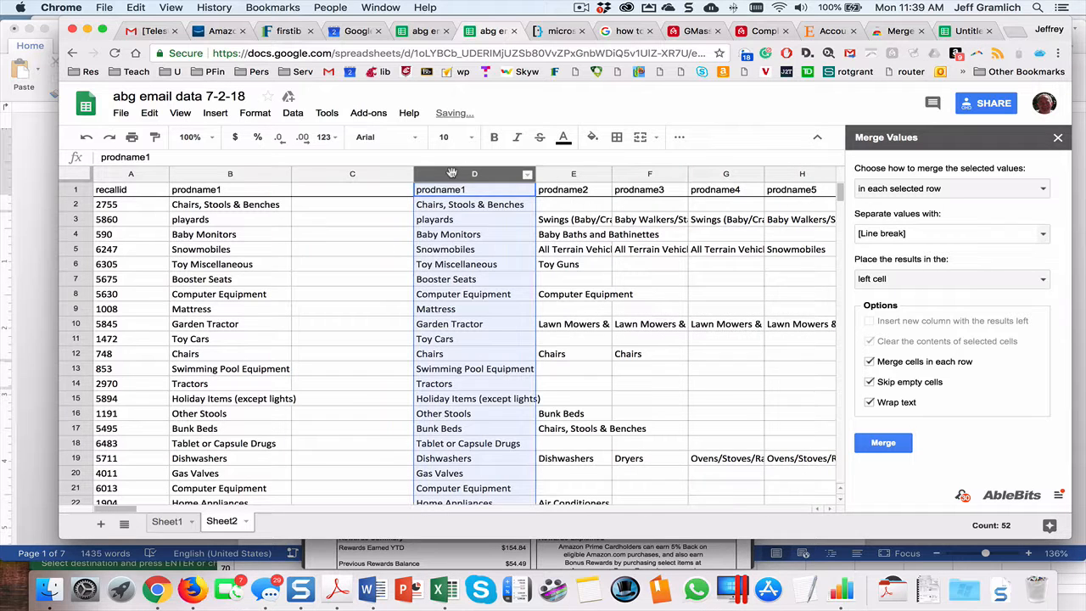
key(super+c)
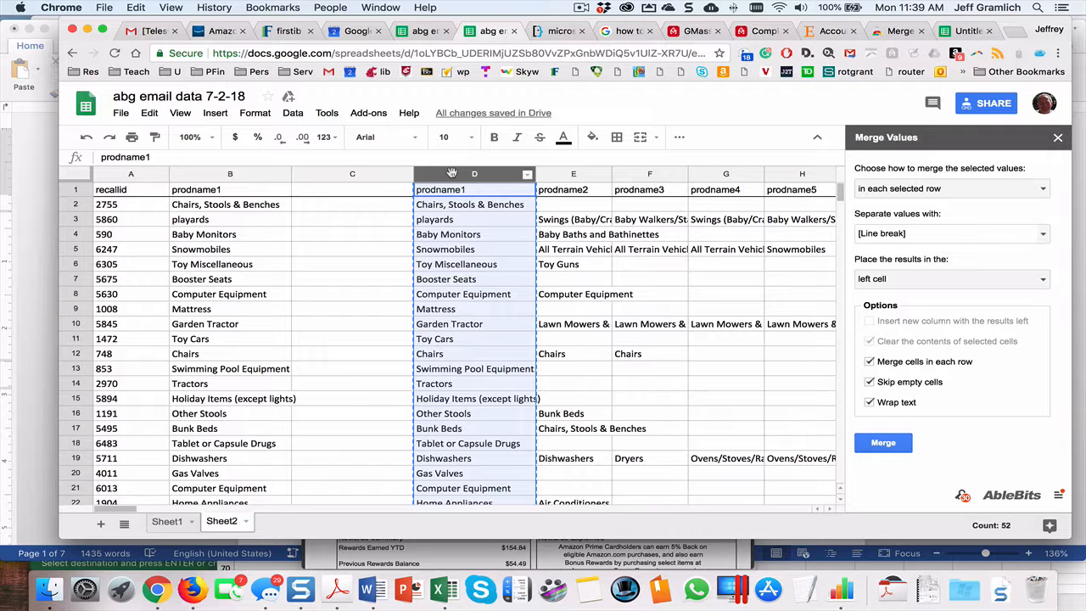
click(353, 174)
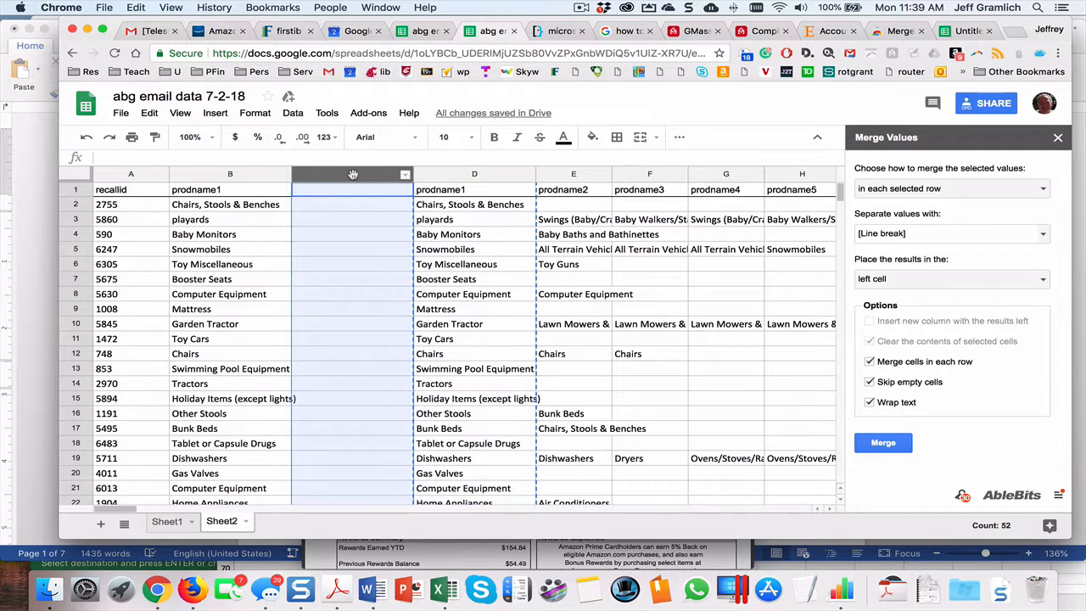
key(super+v)
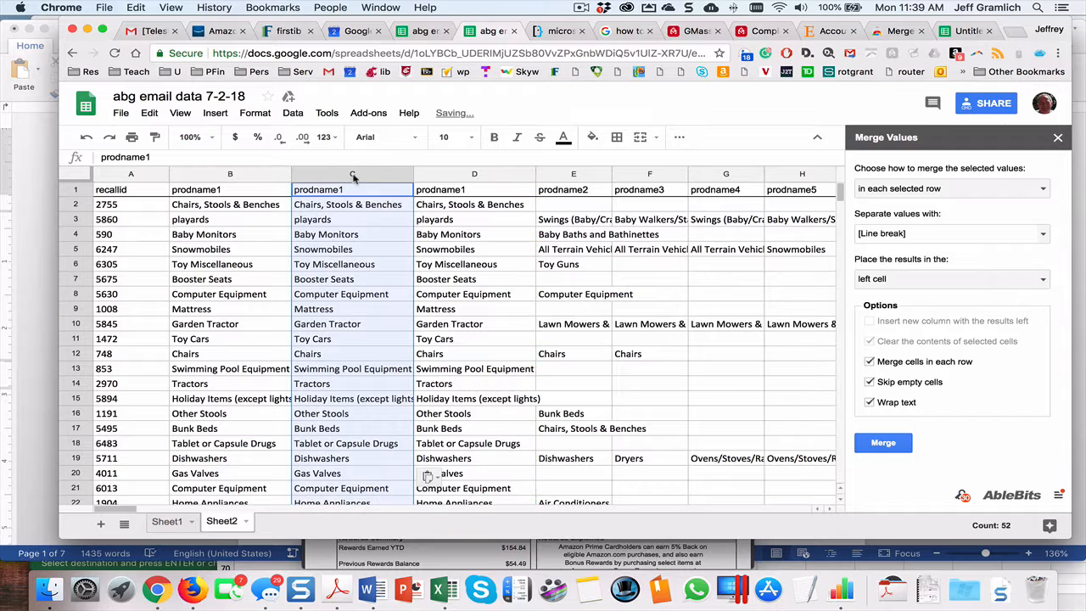
- Merge the product names in D2:BB52 in each selected row, separated by line breaks, placing the results in the left cell
click(458, 206)
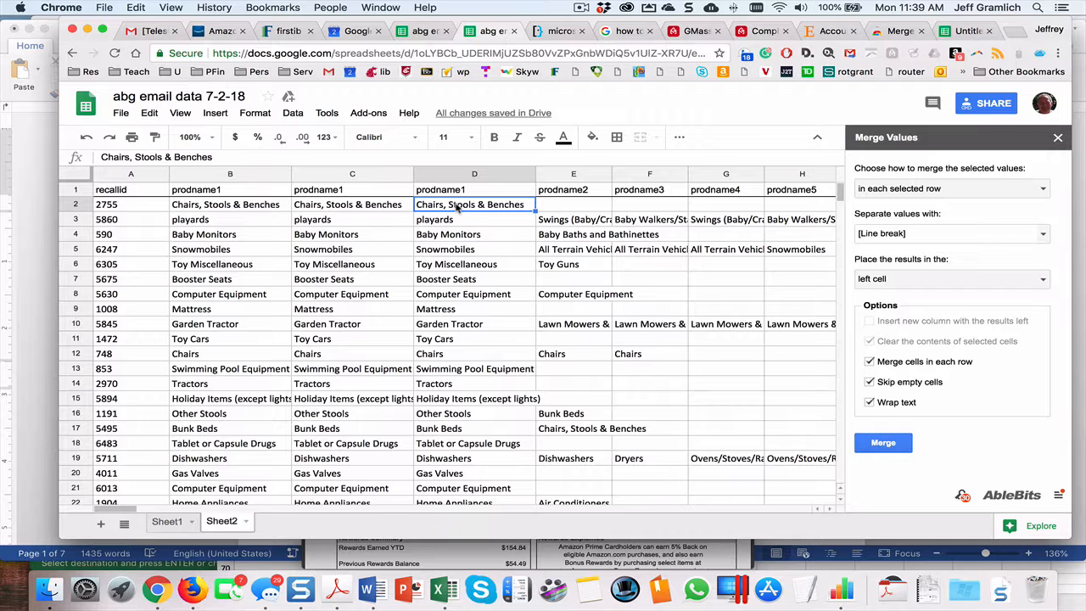
key(shift+Right)
key(shift+Right)
key(shift+Right)
key(shift+Right)
key(shift+Right)
key(shift+Right)
key(shift+Right)
key(shift+Right)
key(shift+Right)
key(shift+Right)
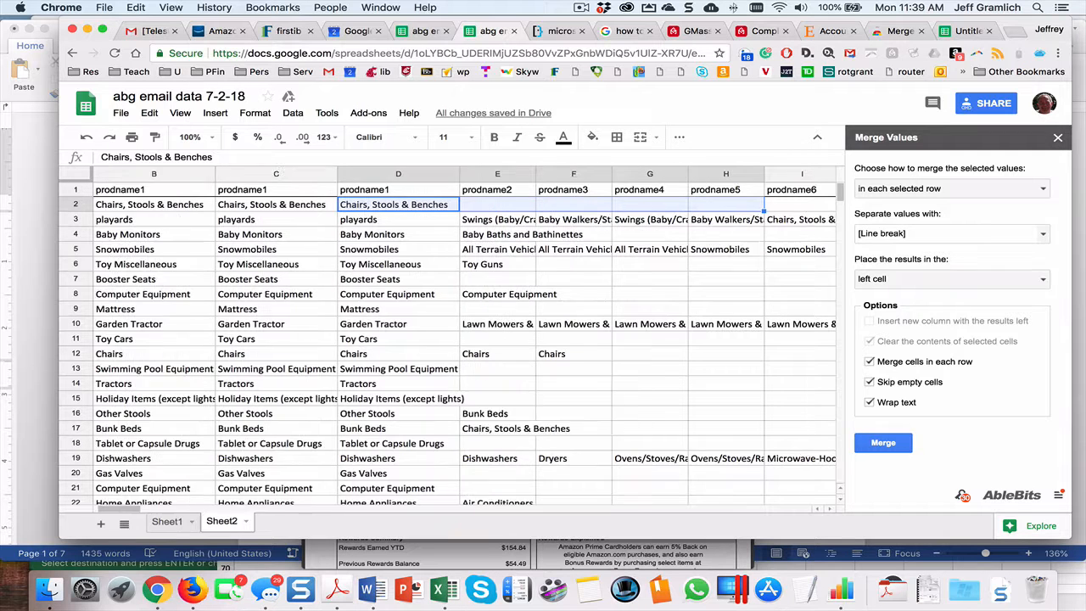
key(shift+Right)
key(shift+Right)
key(shift+Right)
key(shift+Right)
key(shift+Right)
key(shift+Right)
key(shift+Right)
key(shift+Right)
key(shift+Right)
key(shift+Right)
key(shift+Right)
key(shift+Right)
key(shift+Right)
key(shift+Right)
key(shift+Right)
key(shift+Right)
key(shift+Right)
key(shift+Right)
key(shift+Right)
key(shift+Right)
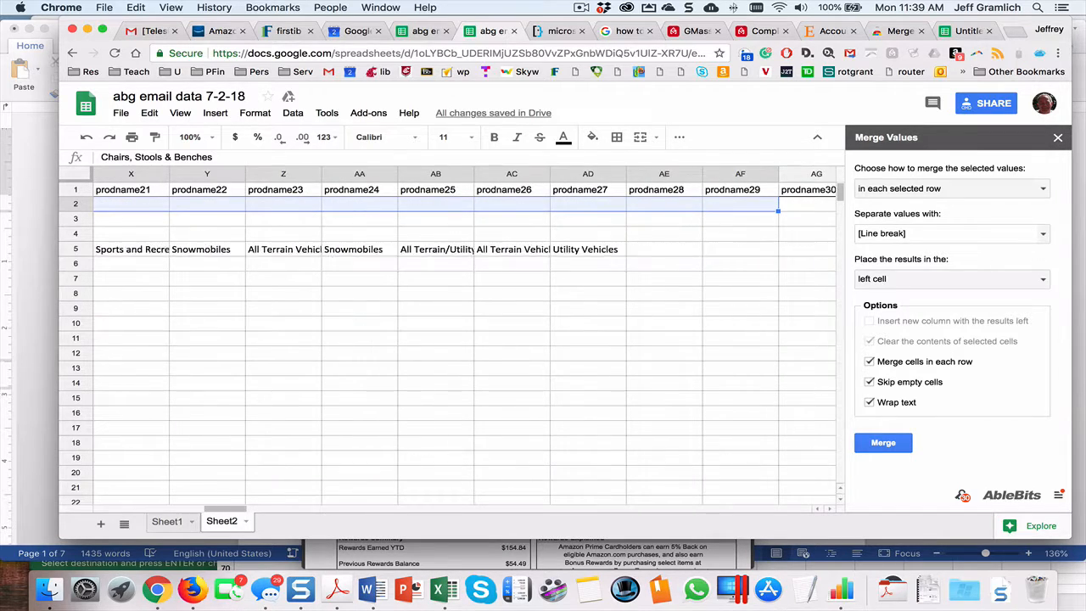
key(shift+Right)
key(shift+Right)
key(shift+Right)
key(shift+Right)
key(shift+Right)
key(shift+Right)
key(shift+Right)
key(shift+Right)
key(shift+Right)
key(shift+Right)
key(shift+Right)
key(shift+Right)
key(shift+Right)
key(shift+Right)
key(shift+Right)
key(shift+Right)
key(shift+Right)
key(shift+Right)
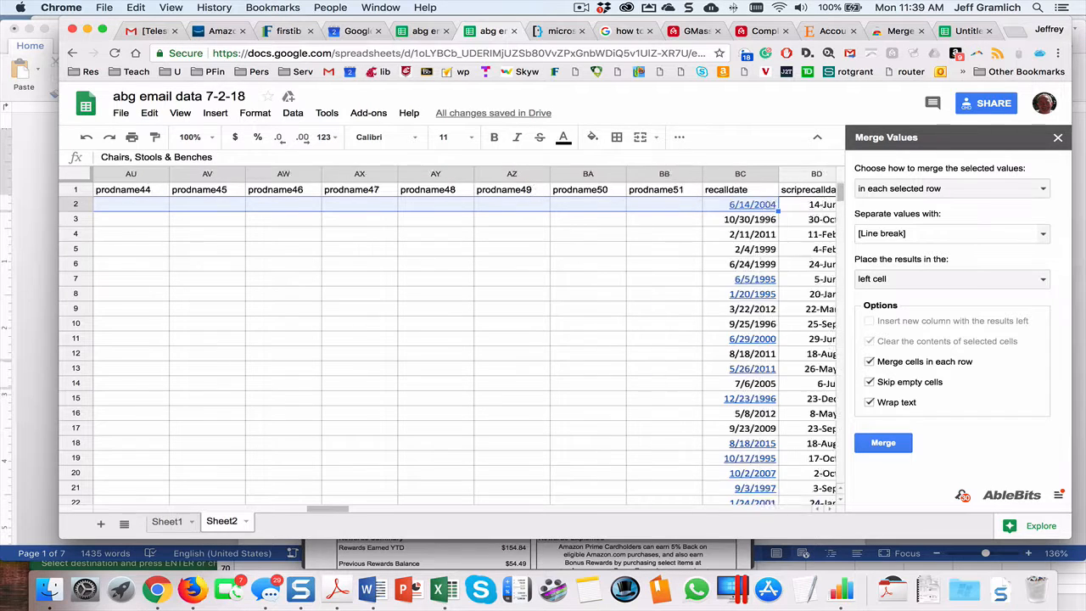
key(shift+Left)
key(shift+Left)
key(shift+Left)
key(shift+Right)
key(shift+Down)
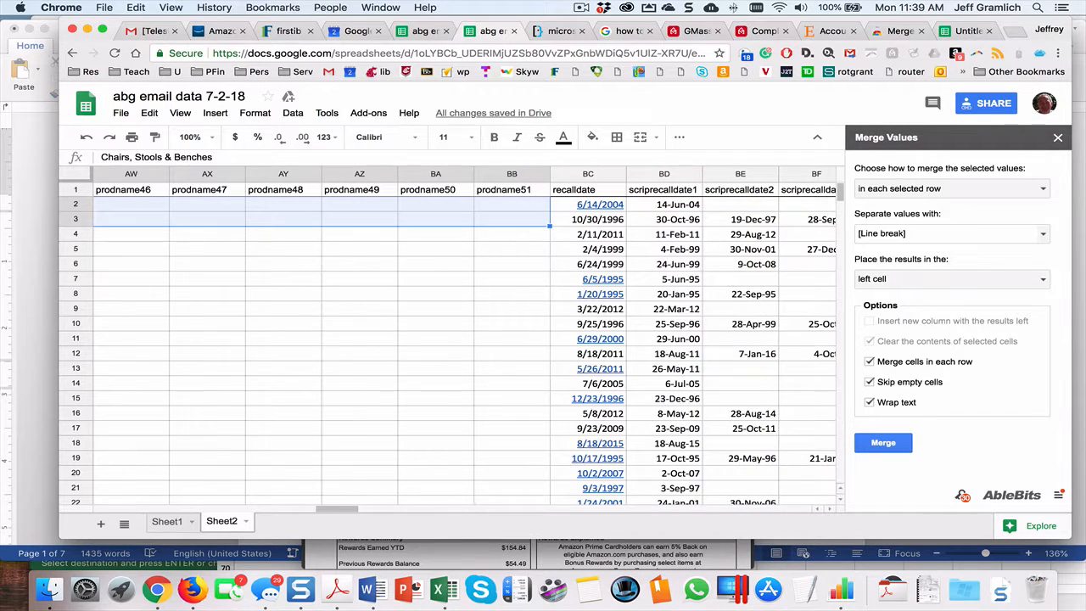
key(shift+Down)
key(shift+Down)
key(shift+Down)
key(shift+Down)
key(shift+Down)
key(shift+Down)
key(shift+Down)
key(shift+Down)
key(shift+Down)
key(shift+Down)
key(shift+Down)
key(shift+Down)
key(shift+Down)
key(shift+Down)
key(shift+Down)
key(shift+Down)
key(shift+Down)
key(shift+Down)
key(shift+Down)
key(shift+Down)
key(shift+Down)
key(shift+Down)
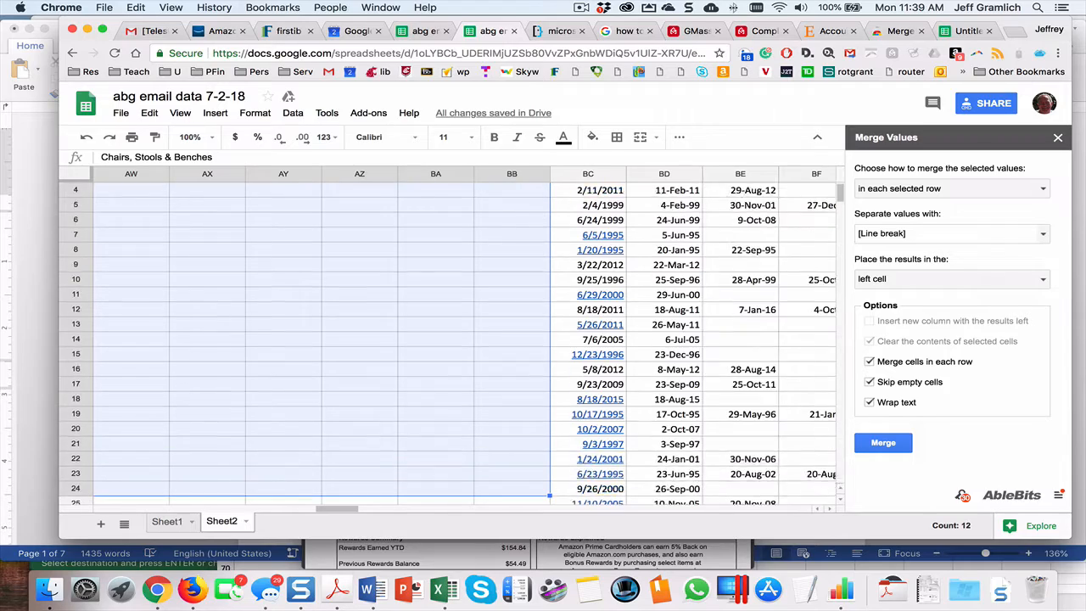
key(shift+Down)
key(shift+Down)
key(shift+Down)
key(shift+Down)
key(shift+Down)
key(shift+Down)
key(shift+Down)
key(shift+Down)
key(shift+Down)
key(shift+Down)
key(shift+Down)
key(shift+Down)
key(shift+Down)
key(shift+Down)
key(shift+Down)
key(shift+Down)
key(shift+Down)
key(shift+Down)
key(shift+Down)
key(shift+Down)
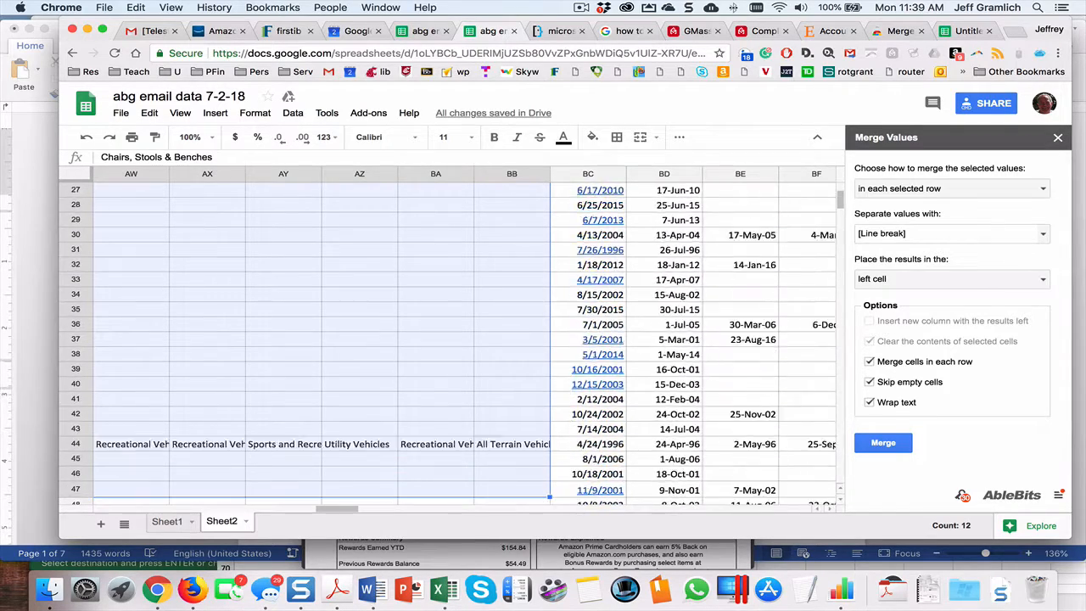
key(shift+Down)
key(shift+Down)
key(shift+Down)
key(shift+Down)
key(shift+Up)
key(shift+Up)
key(shift+Up)
key(shift+Up)
key(shift+Up)
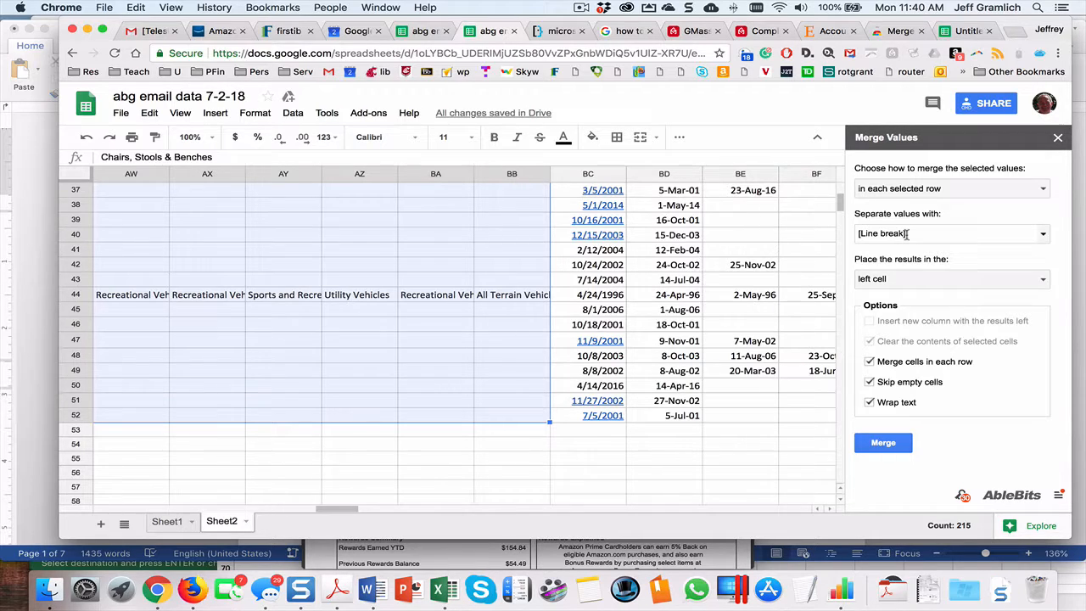
click(907, 281)
click(906, 281)
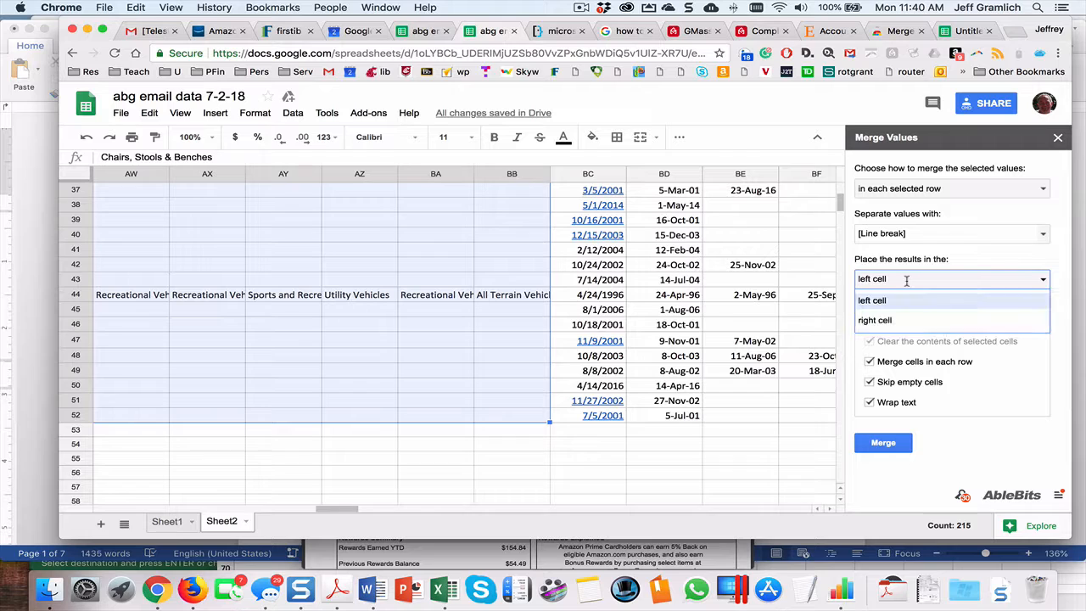
click(906, 281)
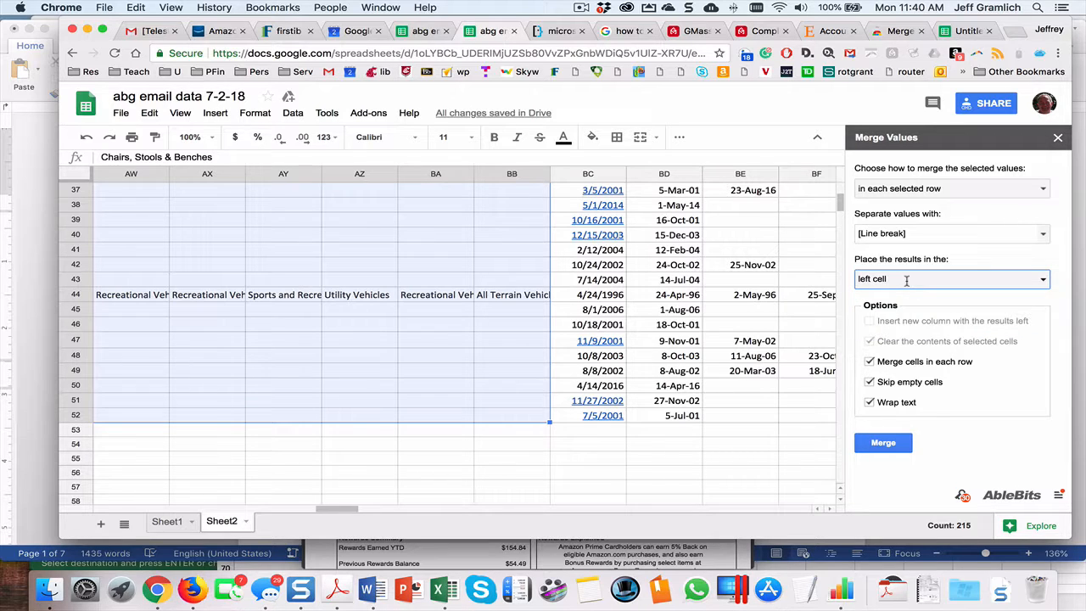
click(886, 446)
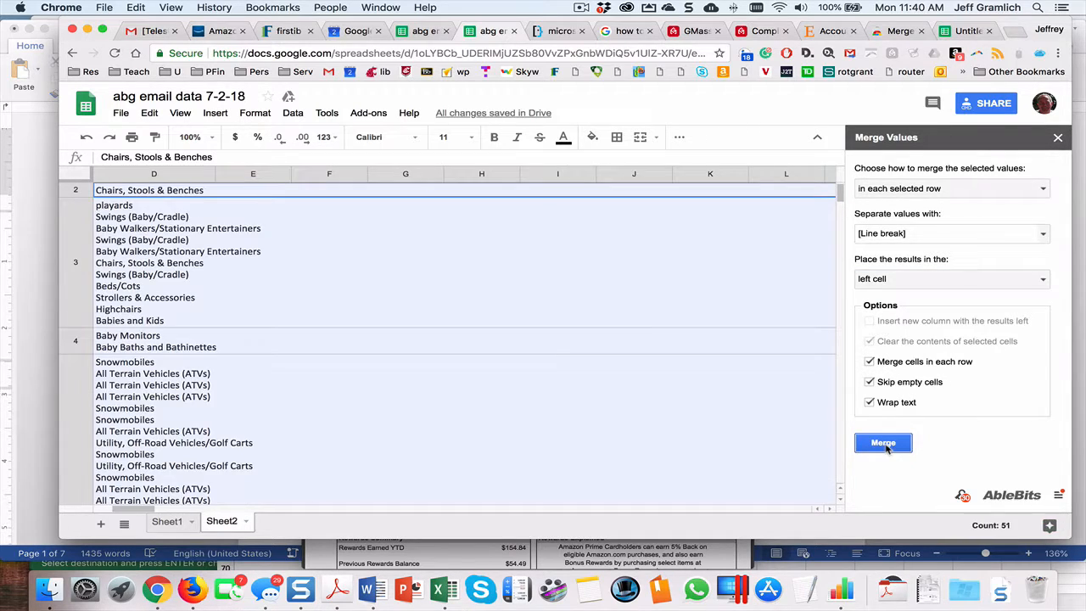
- Examine the merged rows from the prodname1 column across to the recall date columns and back
scroll(636, 401, left, 3)
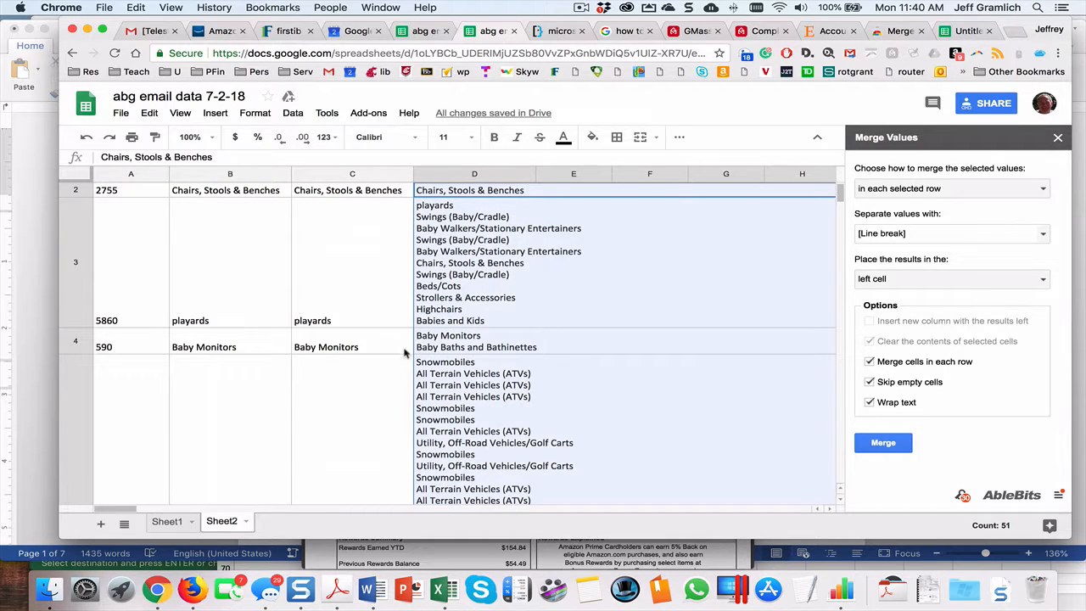
scroll(448, 336, up, 1)
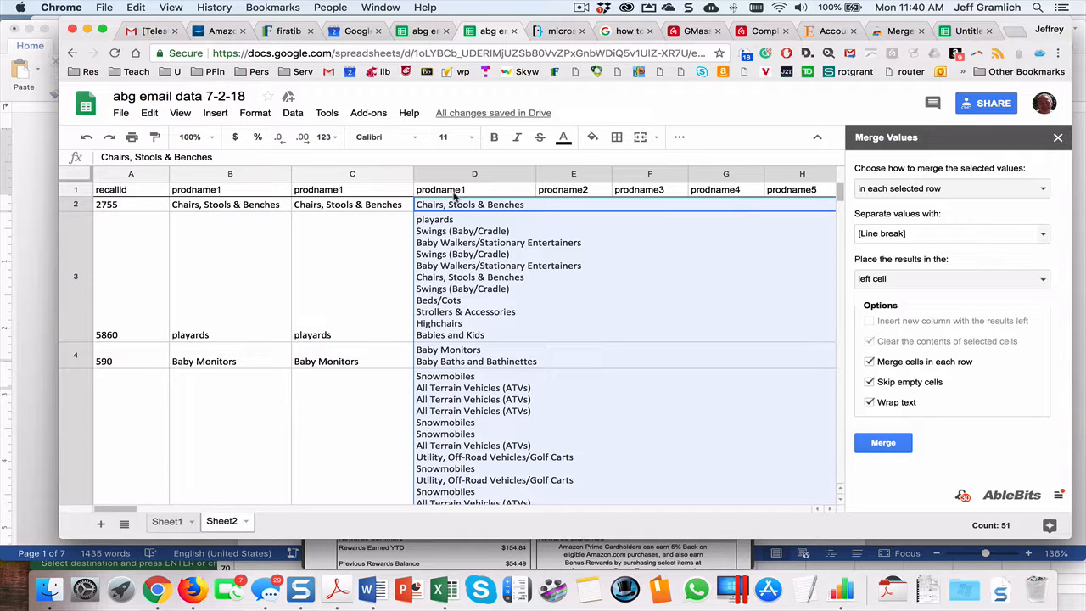
scroll(559, 229, right, 2)
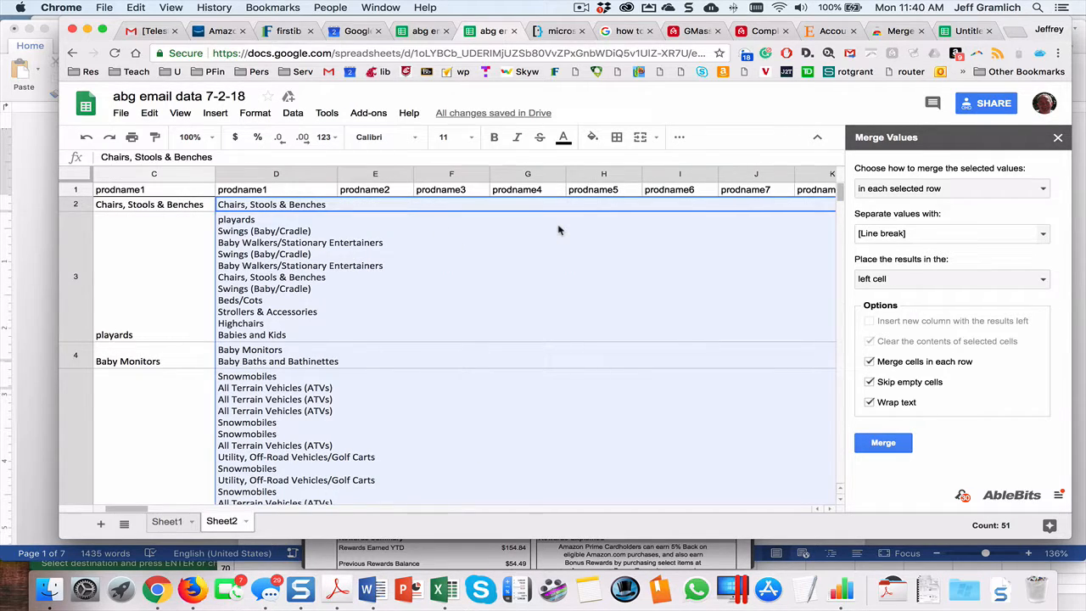
scroll(558, 229, right, 20)
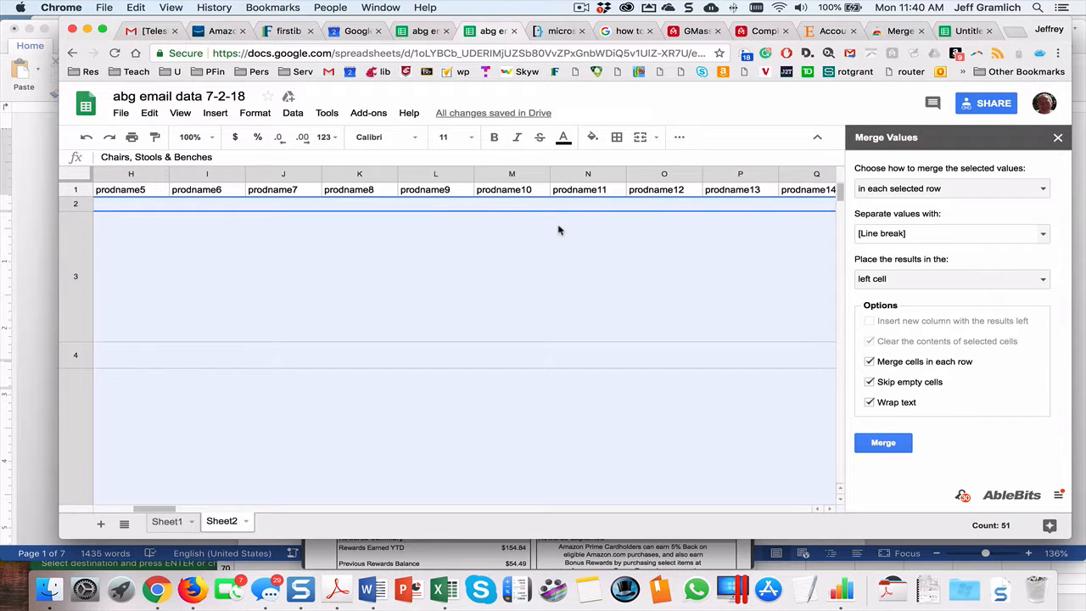
scroll(558, 230, right, 15)
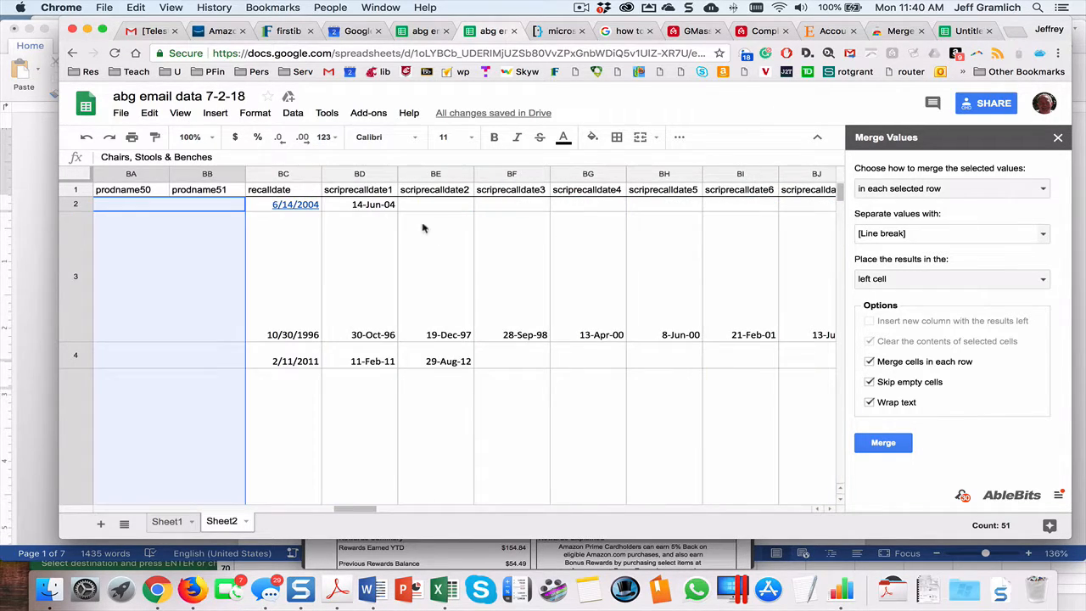
scroll(423, 228, left, 20)
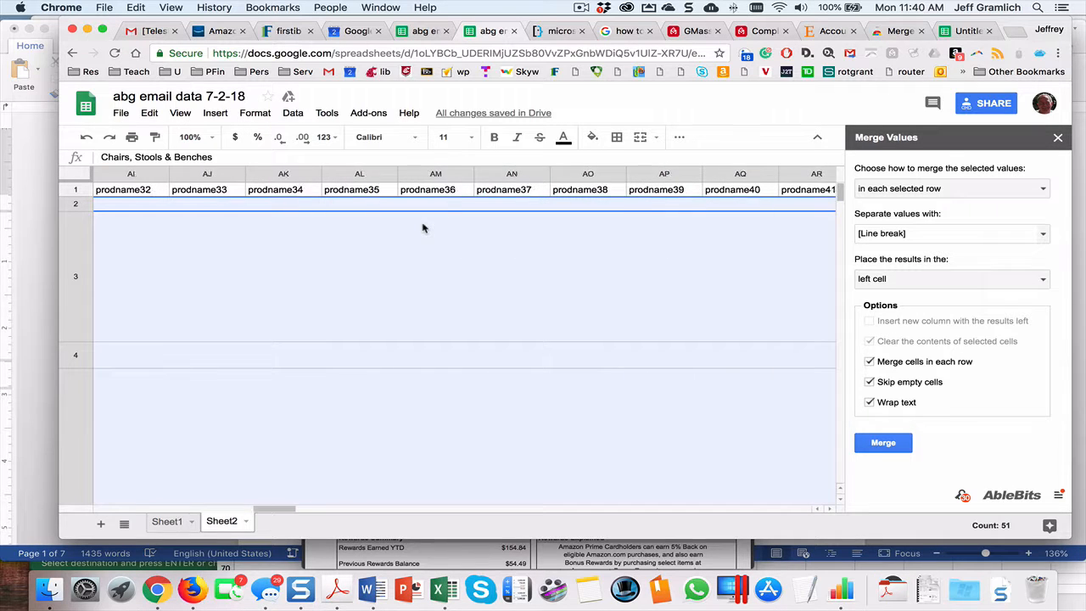
scroll(424, 227, left, 15)
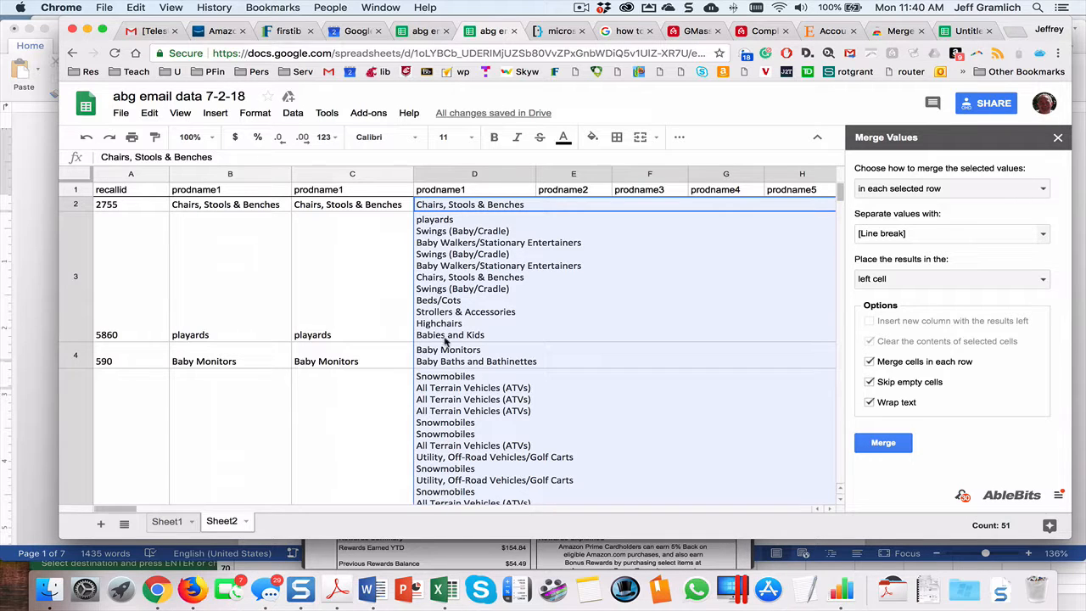
- View Sheet1 and the abg email data 6-29-18 spreadsheet, and return to Sheet2 of the 7-2-18 file
click(165, 522)
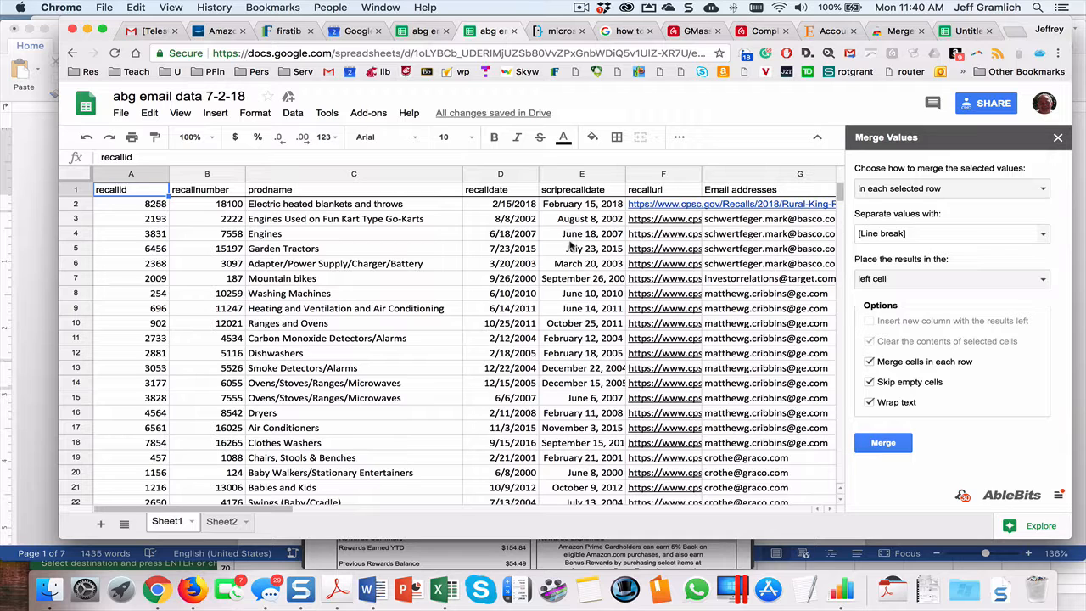
click(415, 34)
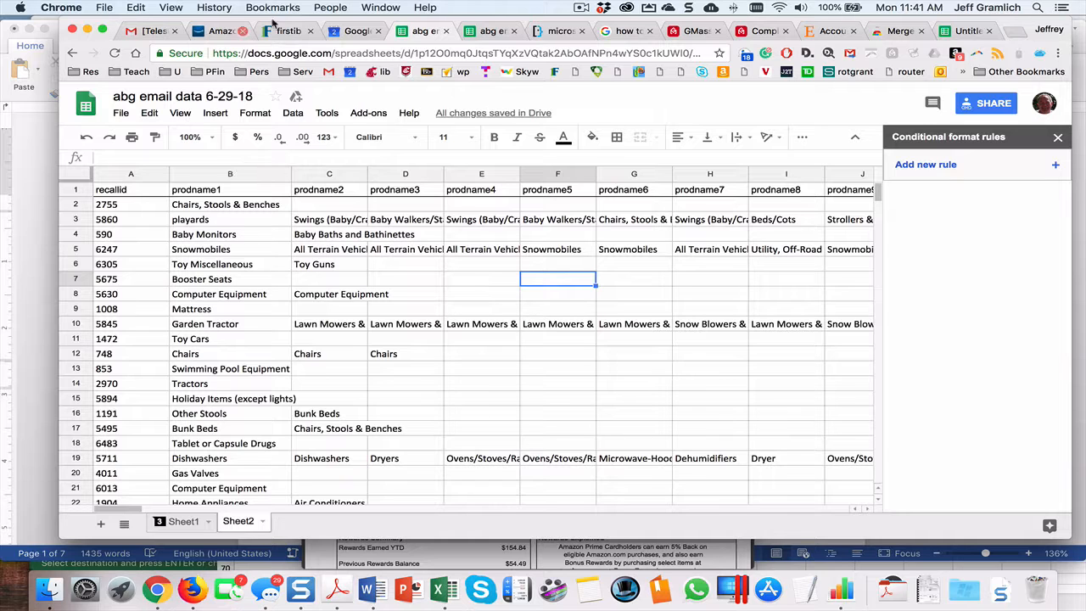
click(491, 33)
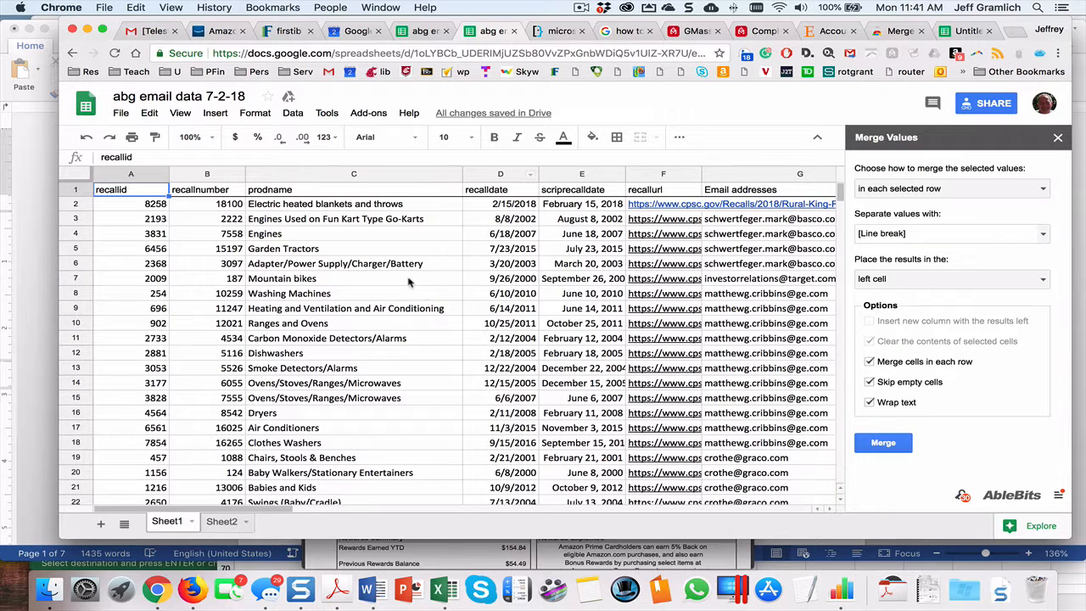
click(221, 522)
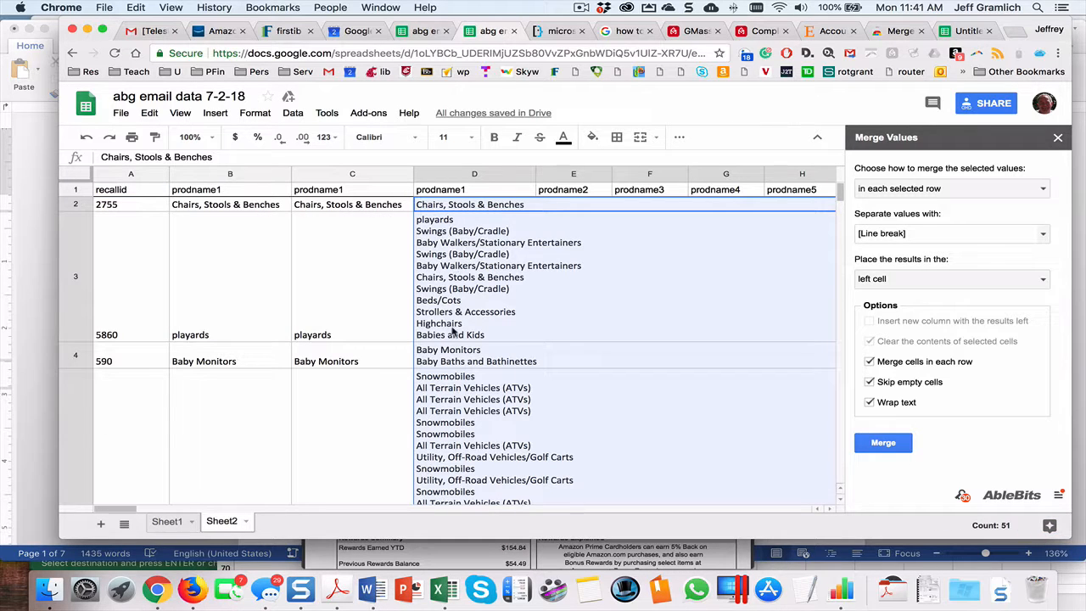
- Capitalize the first product name in merged cell D3 so it reads "Playards"
click(419, 221)
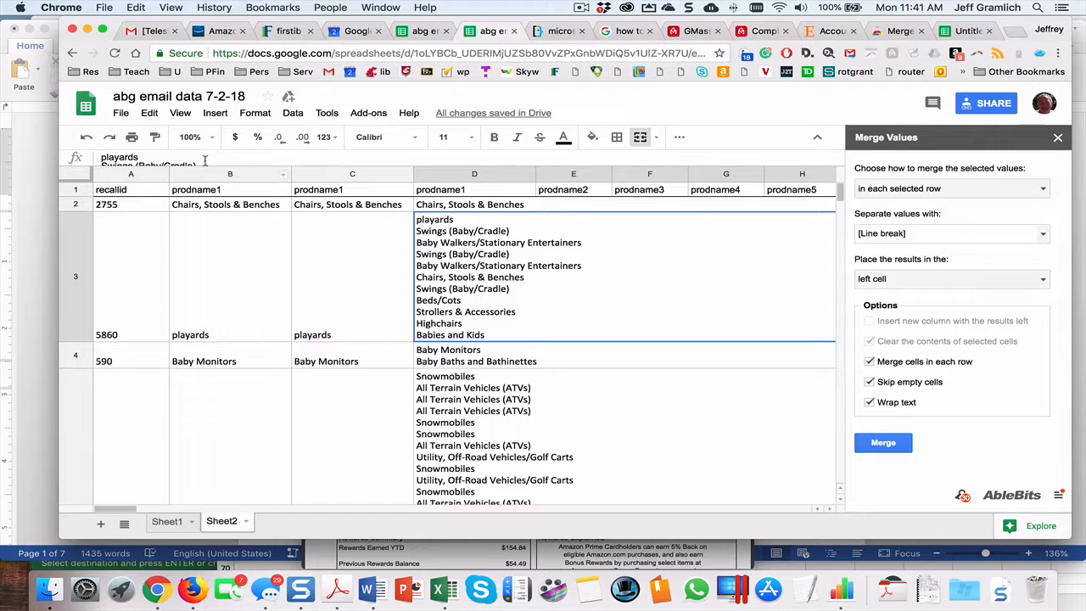
double_click(420, 220)
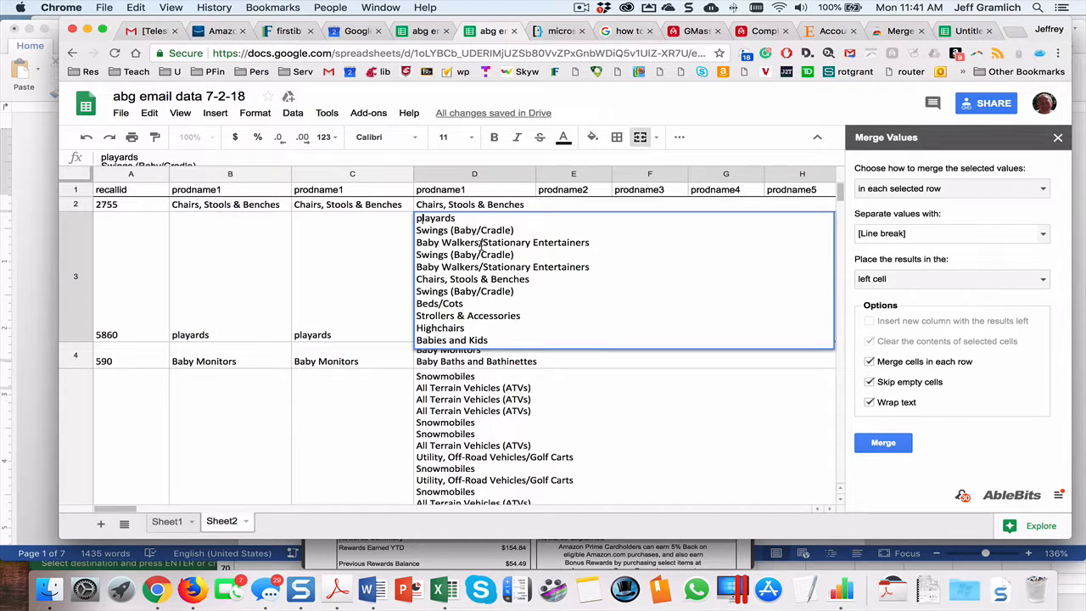
key(BackSpace)
text(P)
click(563, 429)
scroll(563, 430, down, 10)
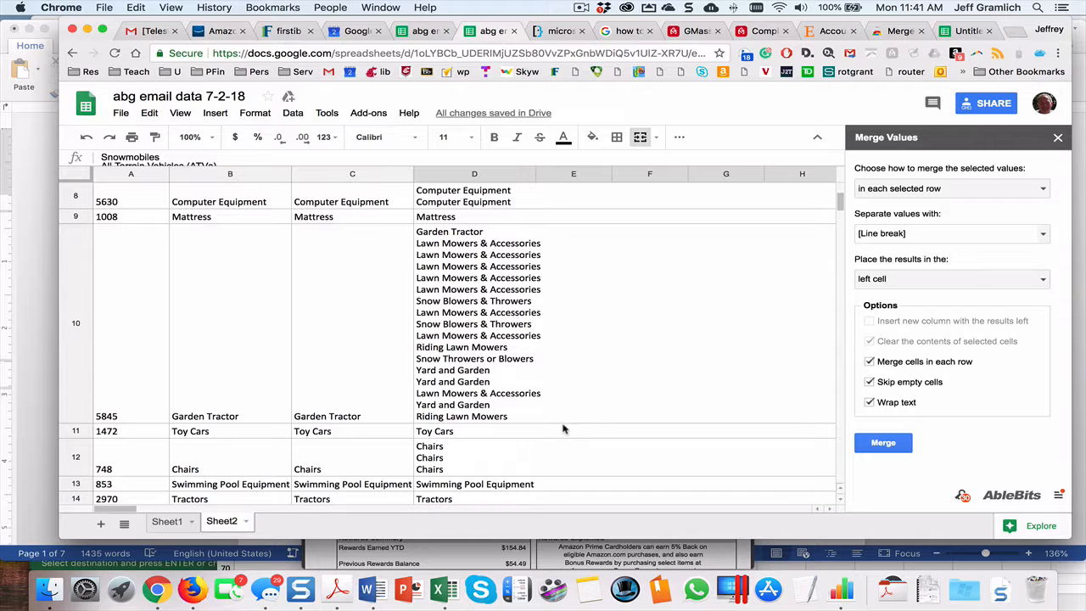
- Rename Sheet2 as "merged prod names"
scroll(562, 429, up, 10)
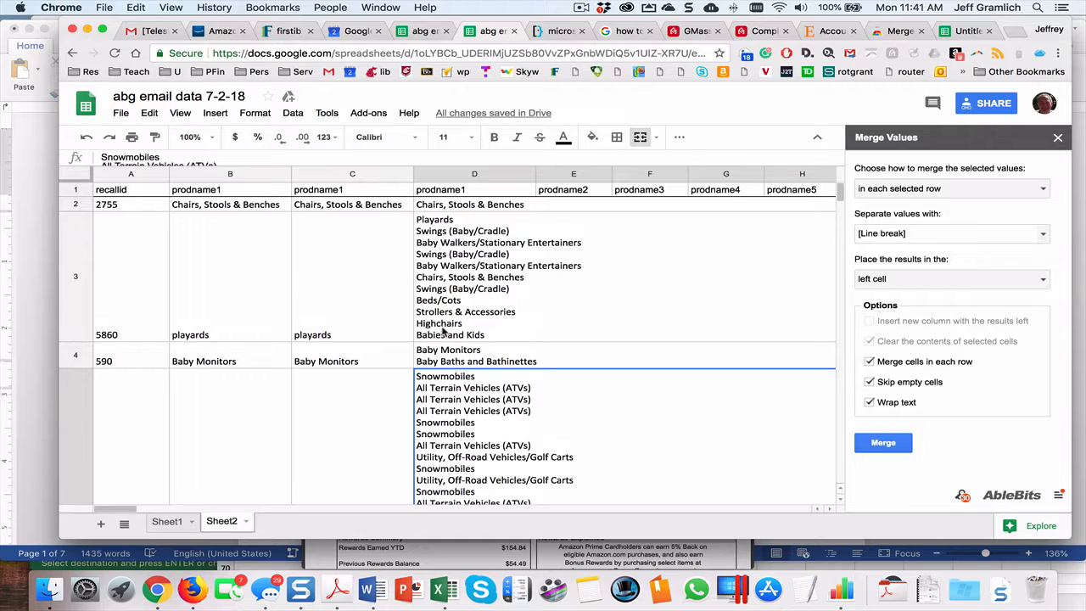
scroll(442, 332, right, 10)
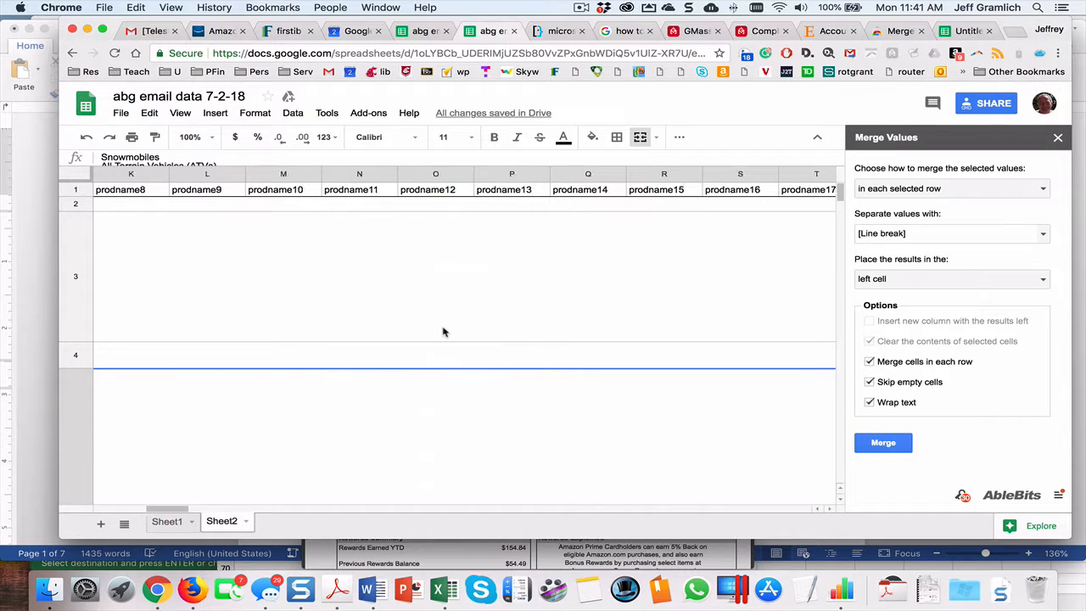
scroll(442, 332, right, 13)
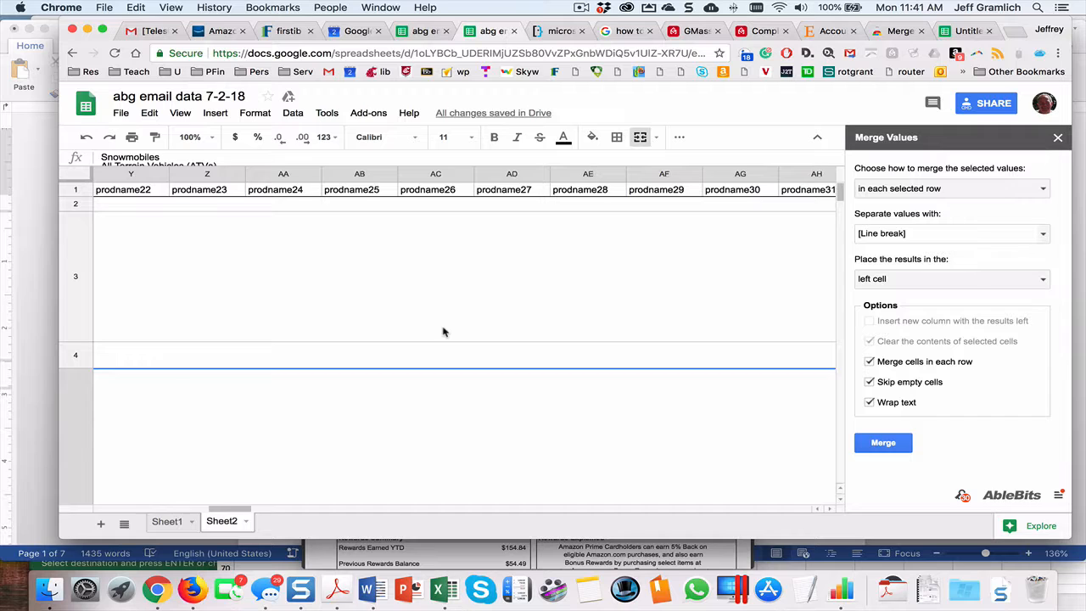
scroll(442, 332, left, 20)
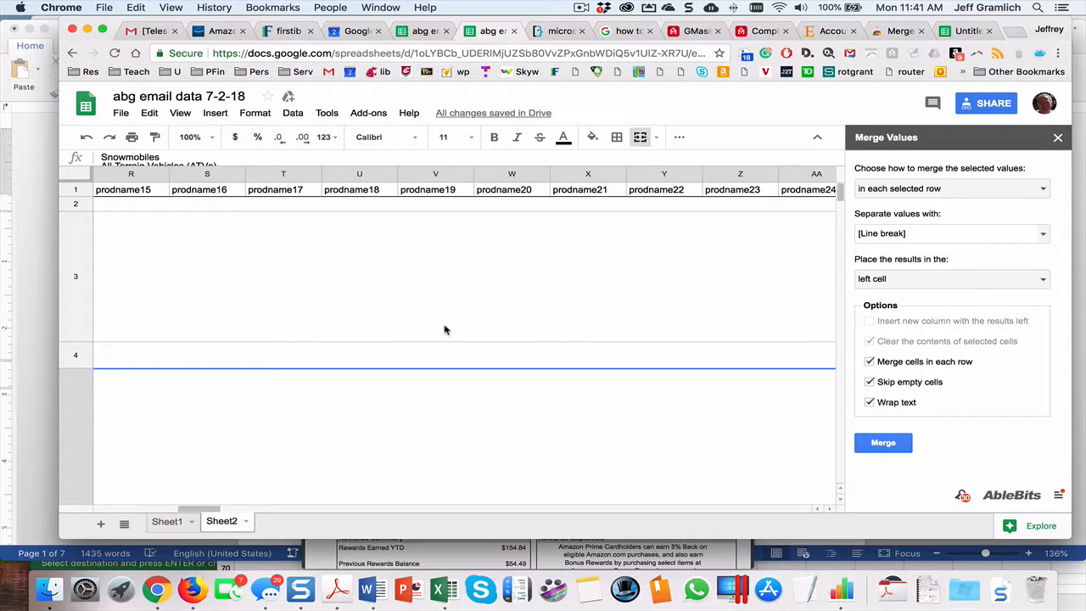
click(243, 522)
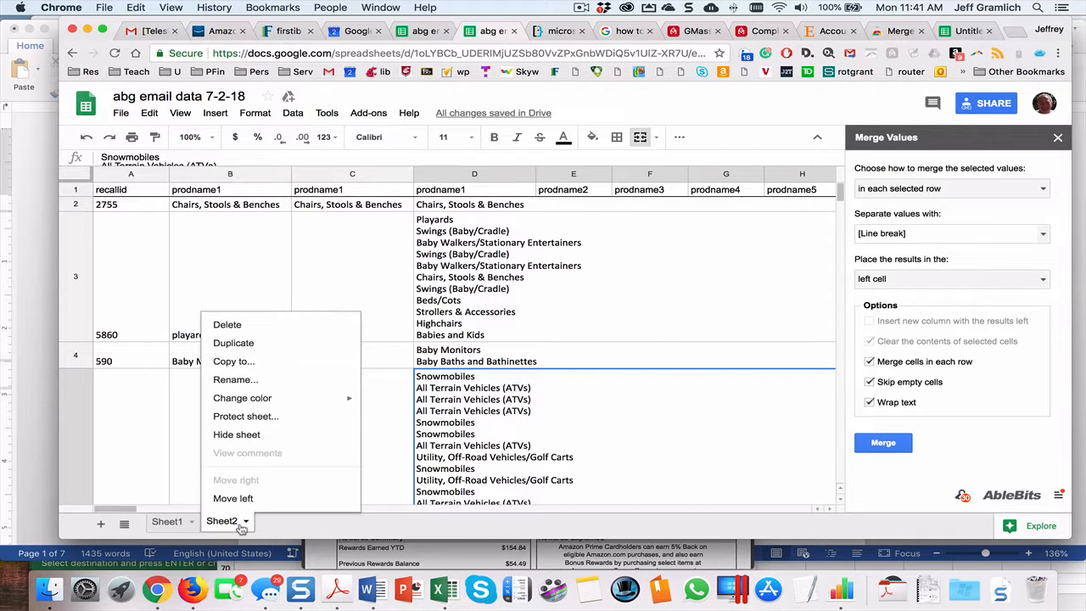
double_click(239, 525)
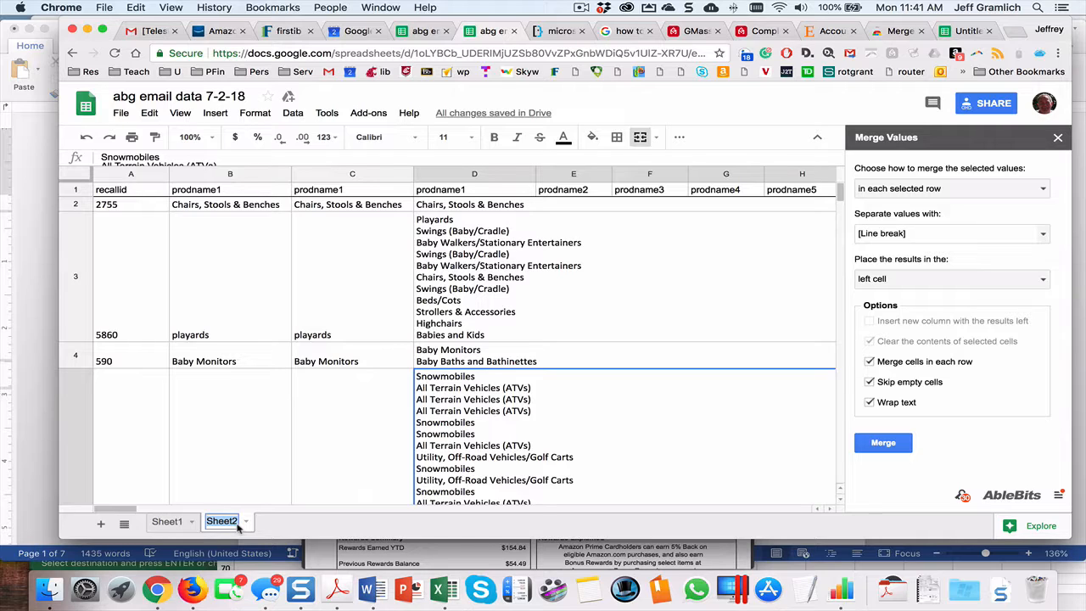
text(mer)
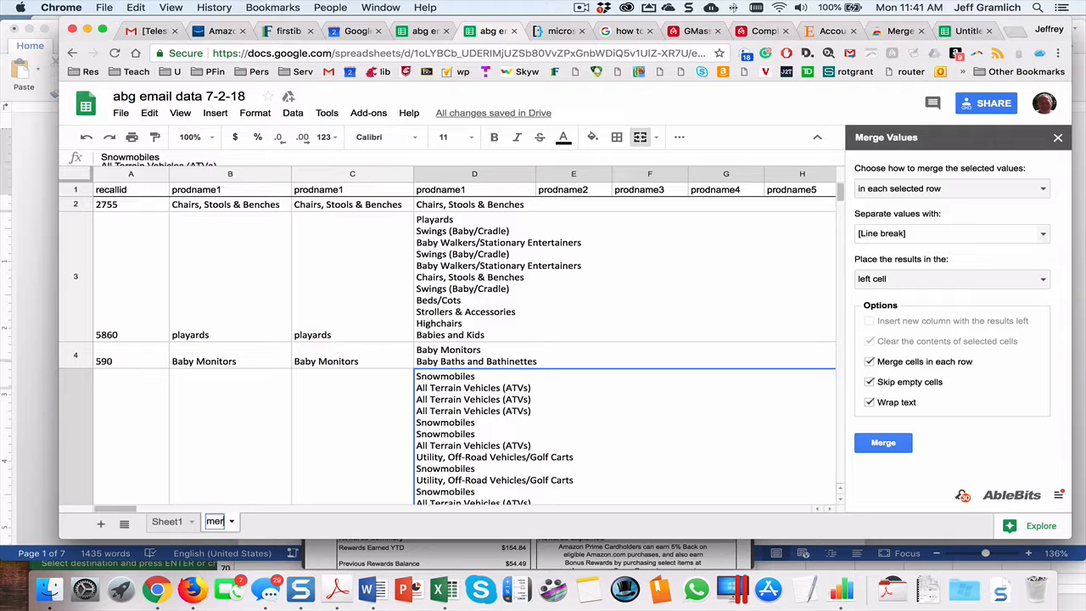
text(ged)
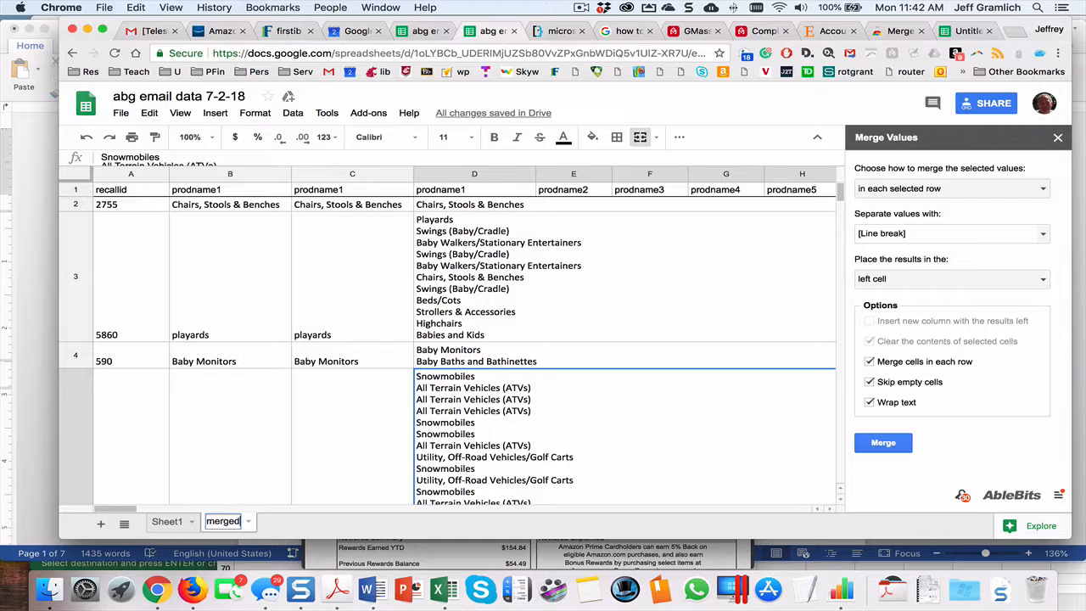
text( prod n)
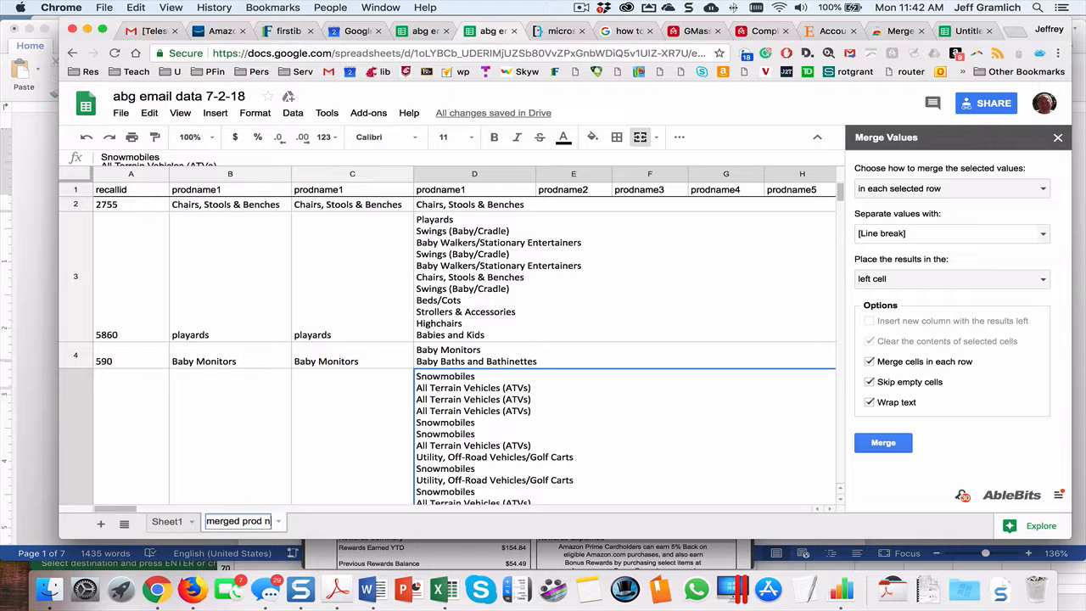
text(ames)
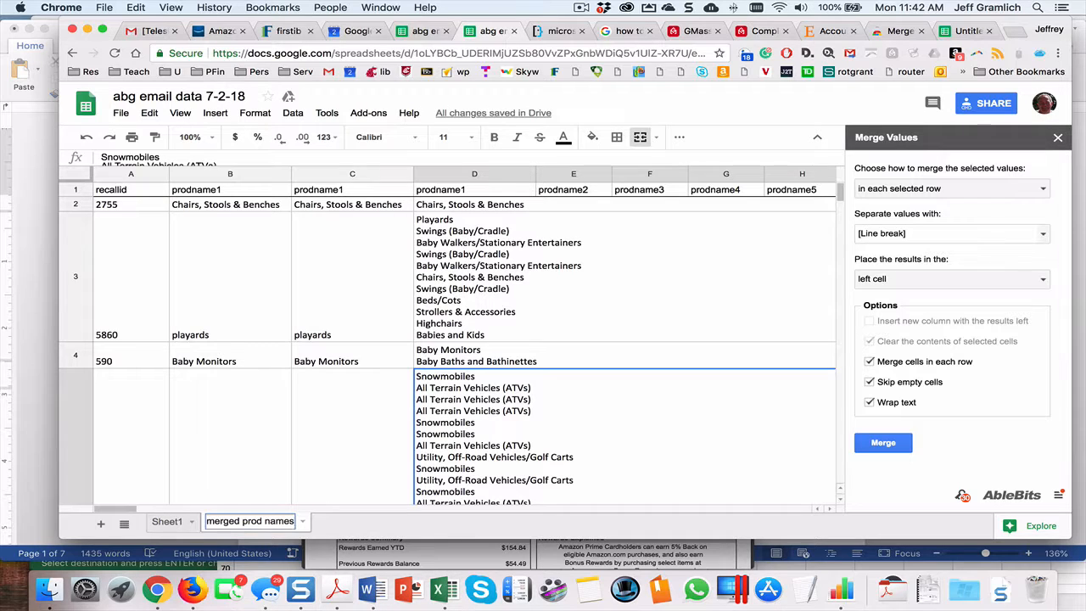
click(611, 319)
- Examine row 3 from the recall date columns back to the recall ID and the merged product names
key(ctrl+Right)
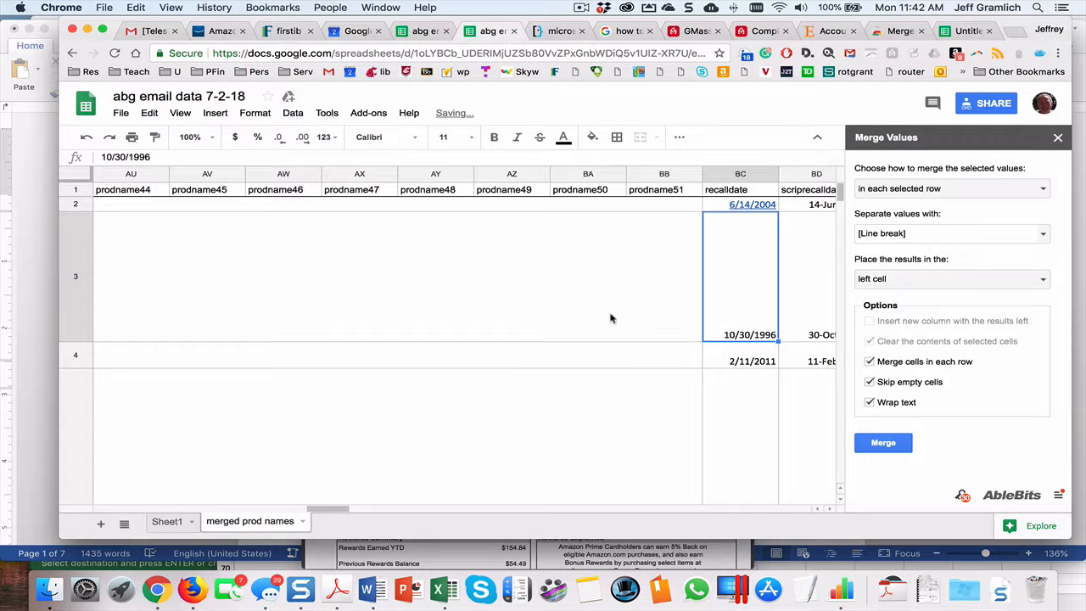
key(Right)
key(Right)
key(Right)
key(Right)
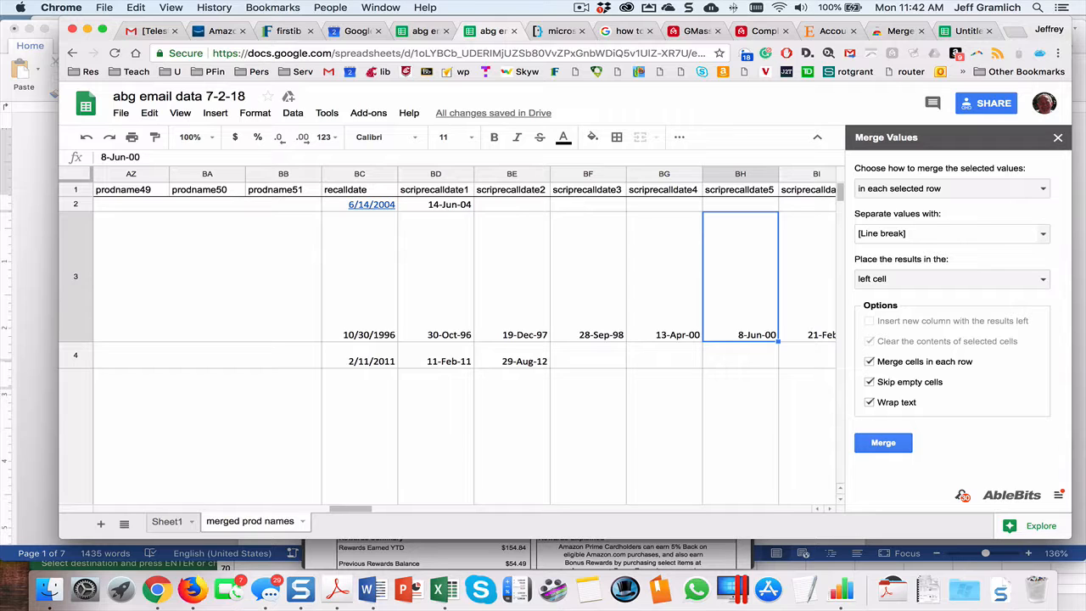
key(Left)
key(Left)
key(Left)
key(Left)
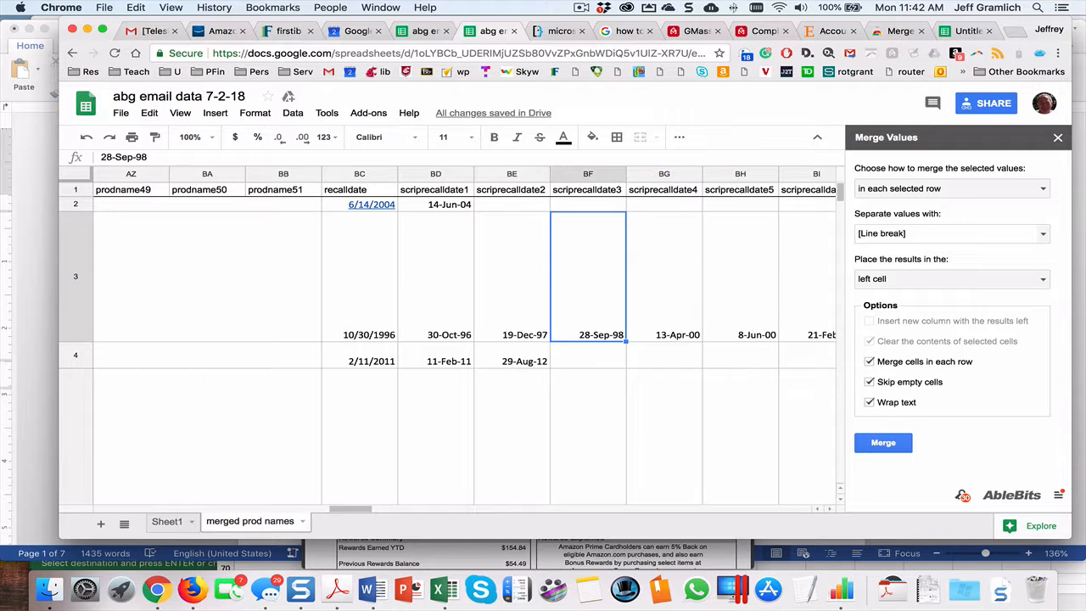
key(ctrl+Left)
key(Left)
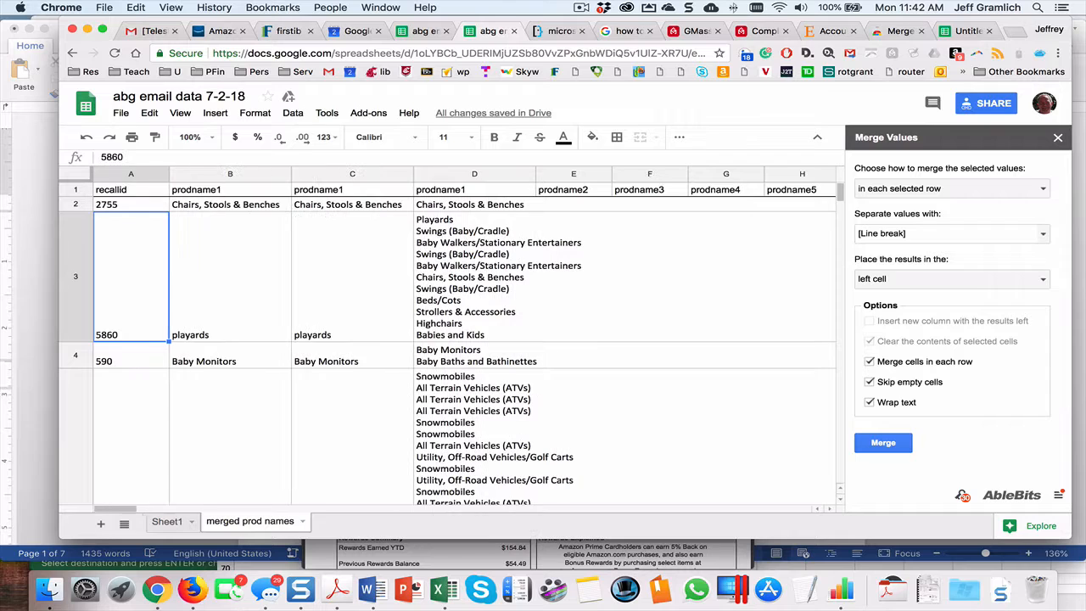
key(Right)
key(Right)
key(Right)
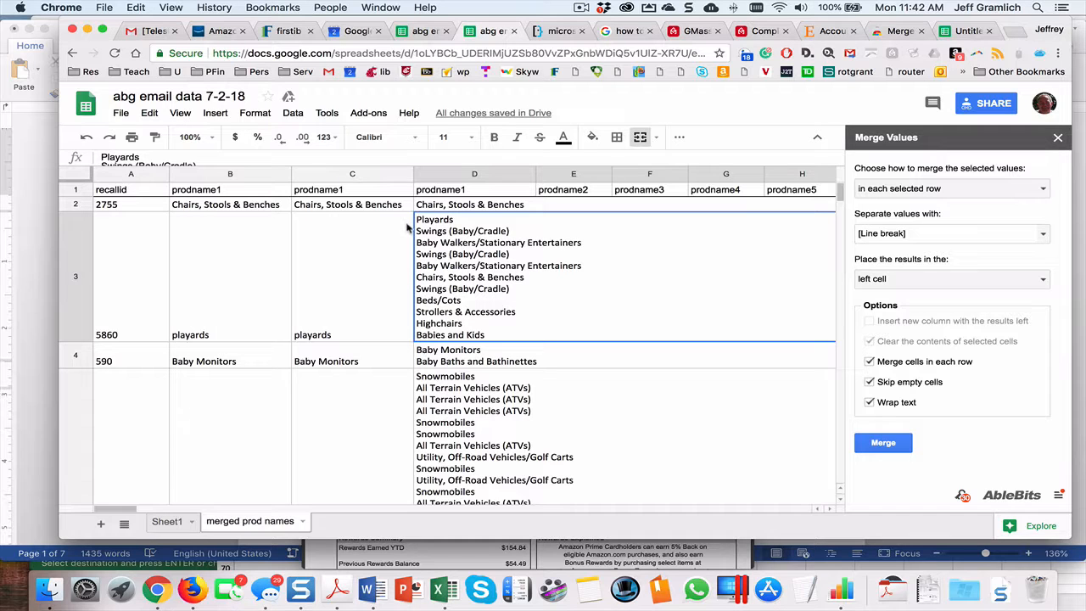
- Insert a column before scriprecalldate1 and paste a copy of the scriprecalldate1 column into it
scroll(459, 226, right, 15)
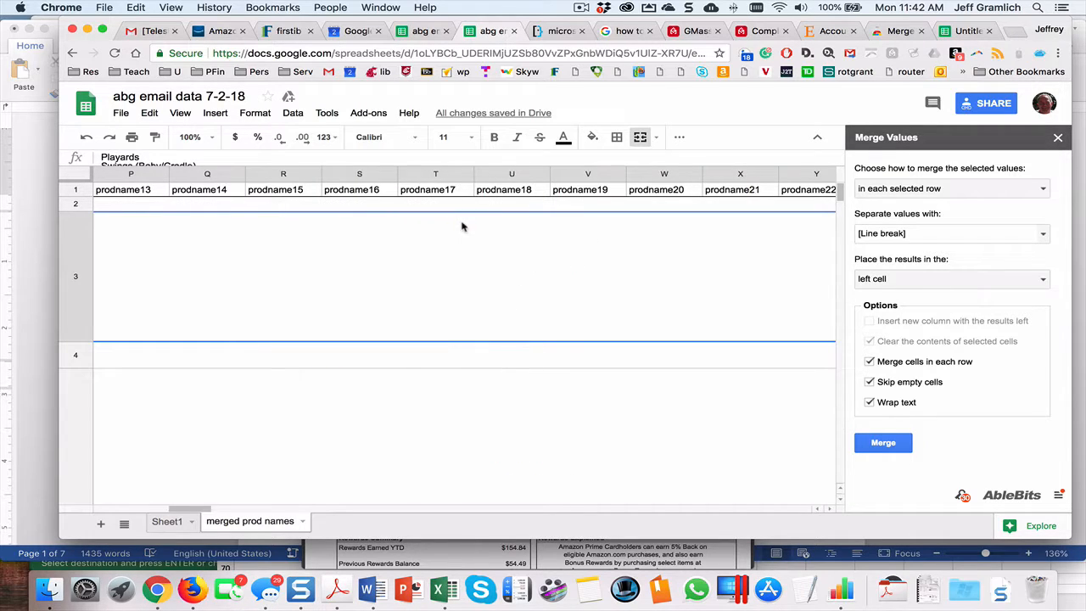
scroll(462, 226, right, 10)
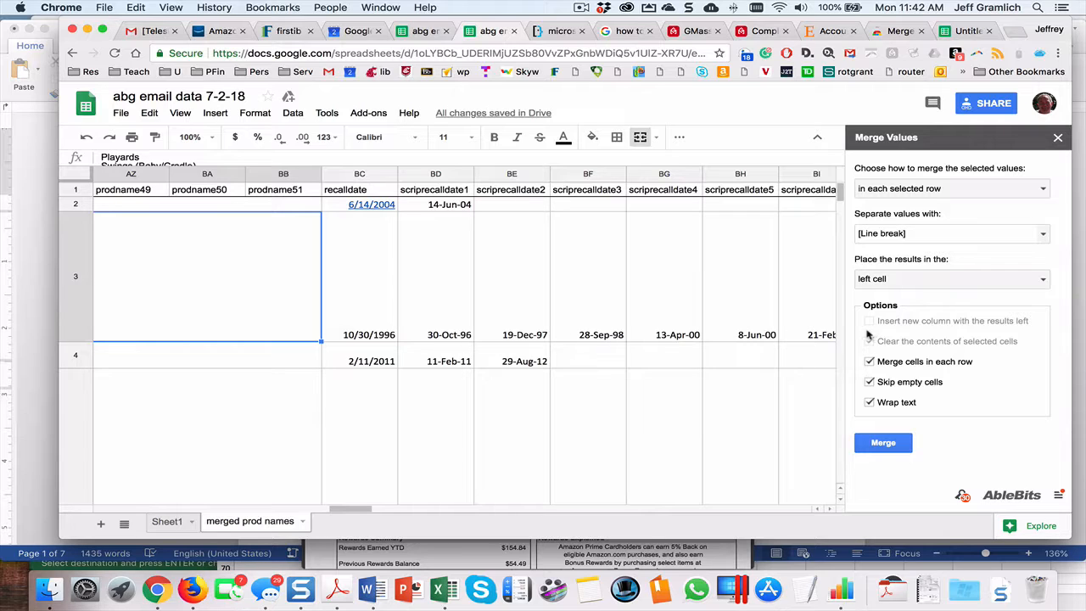
click(435, 174)
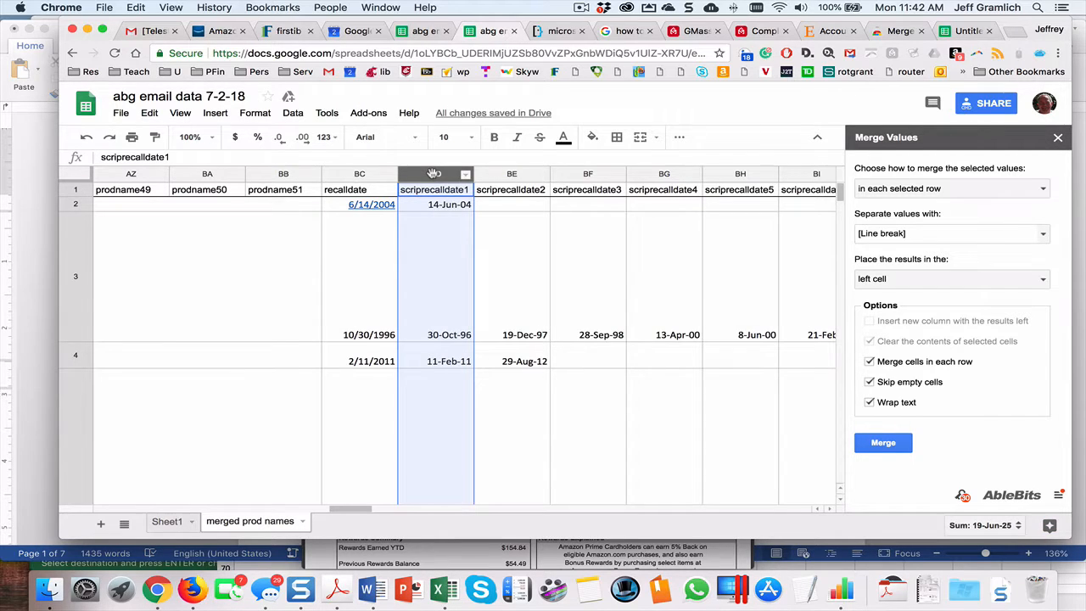
right_click(435, 174)
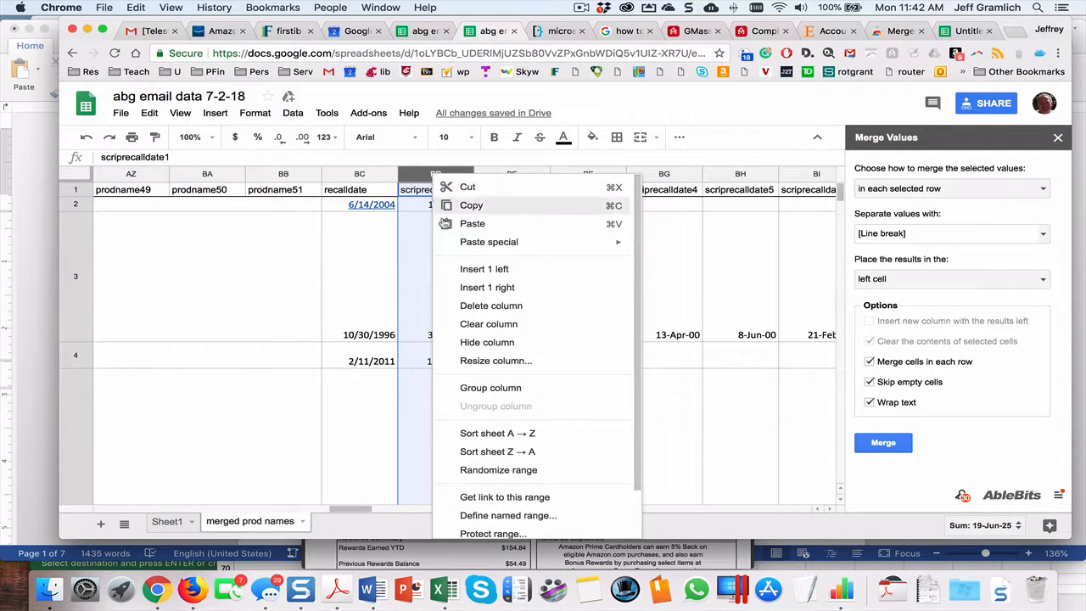
click(458, 269)
click(502, 175)
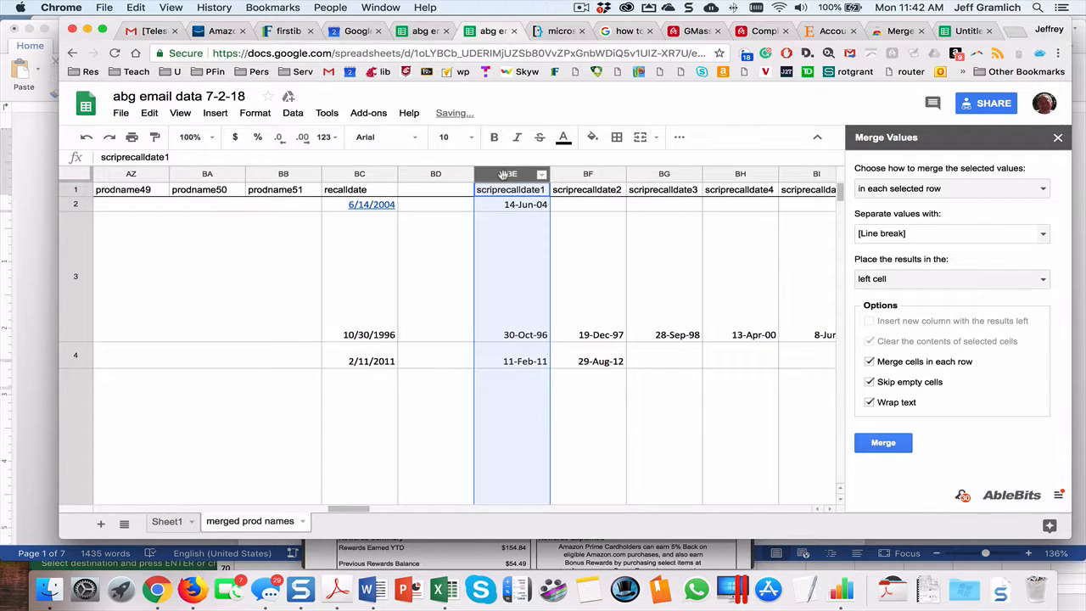
key(ctrl+c)
click(434, 174)
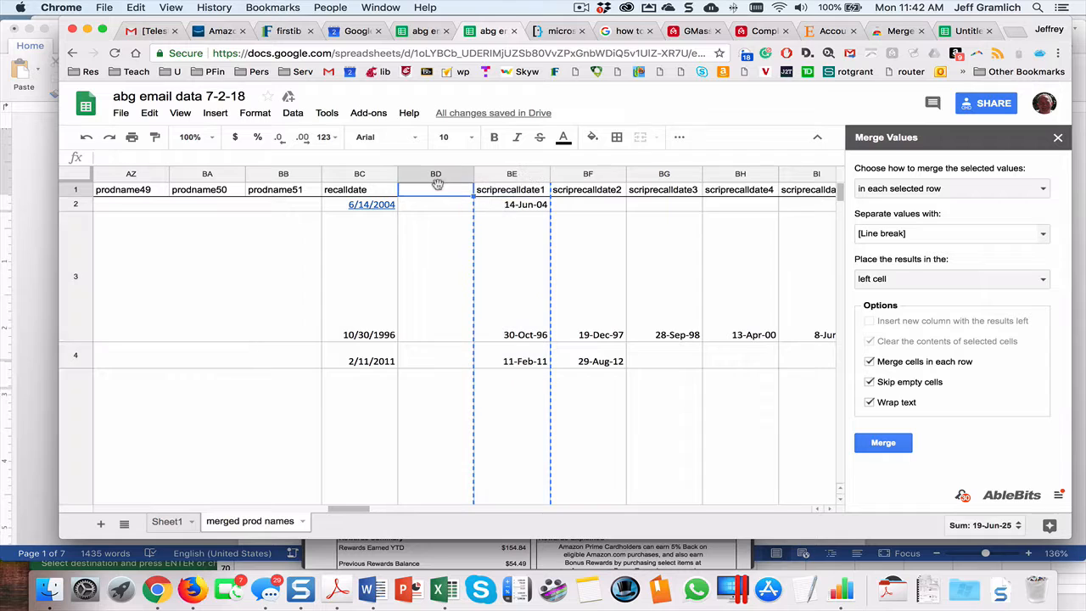
key(ctrl+v)
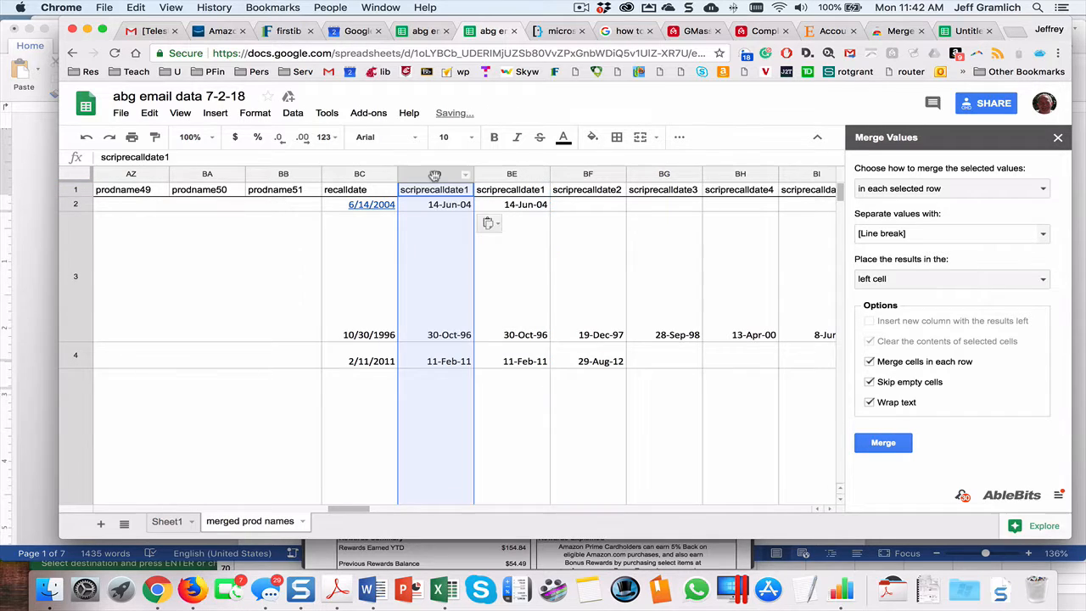
- Select the recall date values in rows 2 to 52, from the second scriprecalldate1 column (BE) through column DC
click(533, 244)
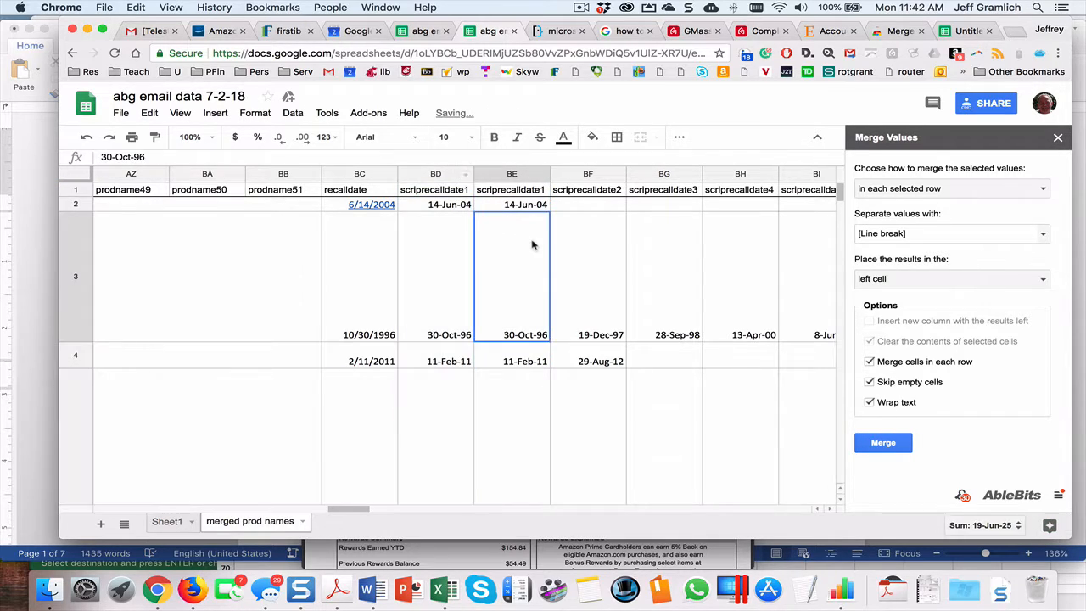
click(521, 208)
key(shift+Down)
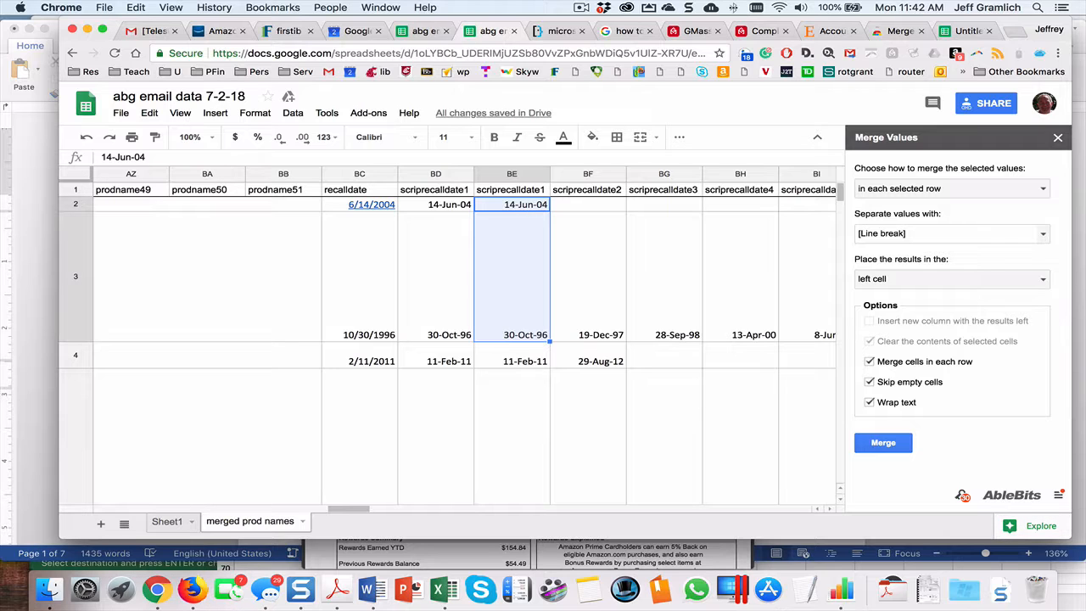
key(shift+Down)
key(shift+Down)
key(shift+Down)
key(shift+Down)
key(shift+Down)
key(shift+Down)
key(shift+Down)
key(shift+Down)
key(shift+Down)
key(shift+Down)
key(shift+Down)
key(shift+Down)
key(shift+Down)
key(shift+Down)
key(shift+Down)
key(shift+Down)
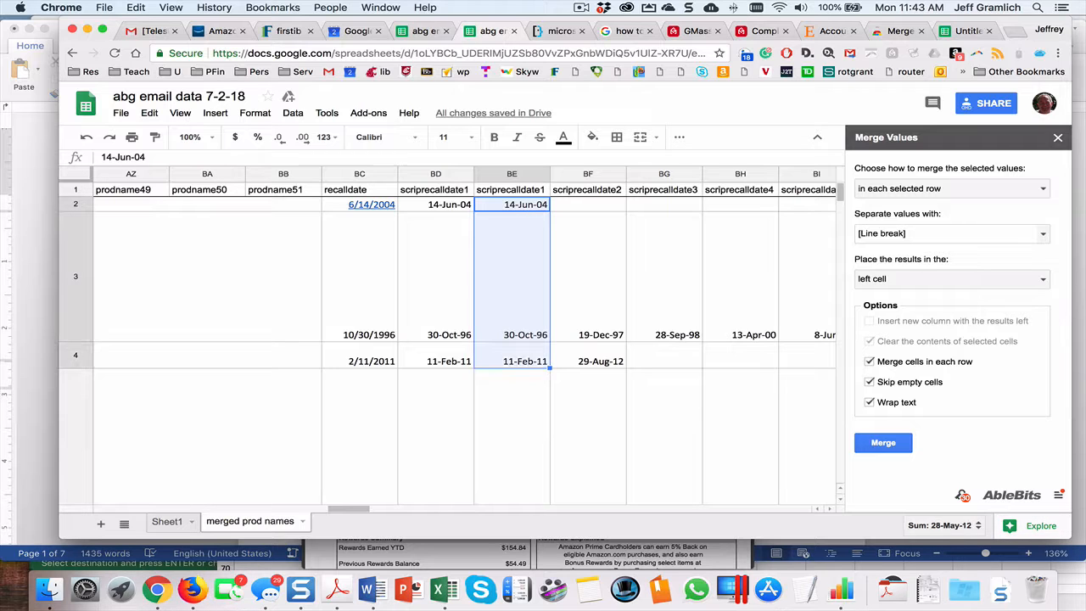
key(shift+Down)
key(shift+Down)
key(shift+Down)
key(shift+Down)
key(shift+Down)
key(shift+Down)
key(shift+Down)
key(shift+Down)
key(shift+Down)
key(shift+Down)
key(shift+Down)
key(shift+Down)
key(shift+Down)
key(shift+Down)
key(shift+Down)
key(shift+Down)
key(shift+Down)
key(shift+Down)
key(shift+Down)
key(shift+Down)
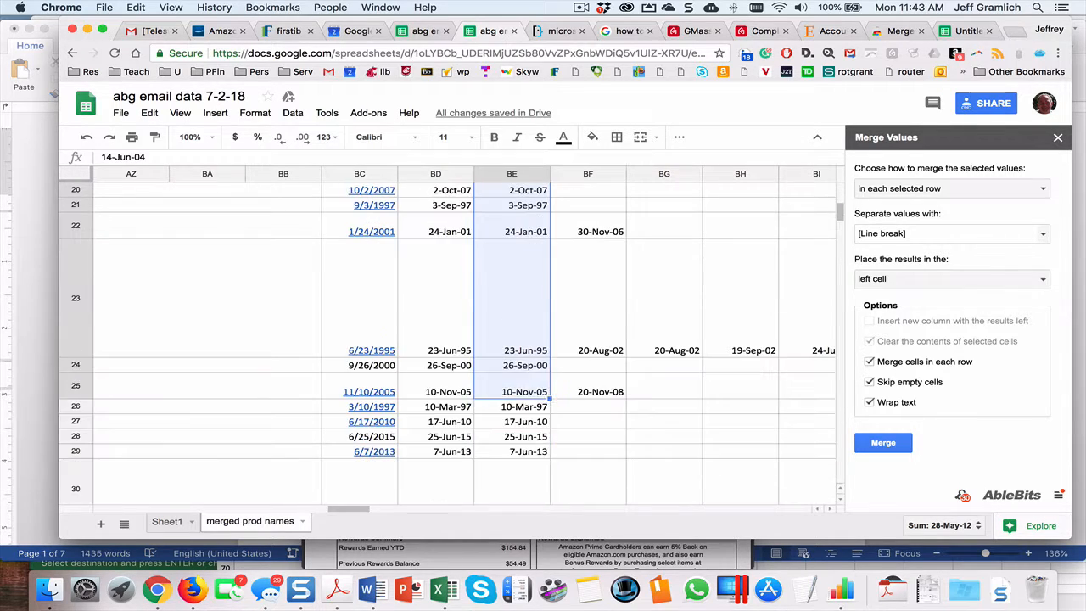
key(shift+Down)
key(shift+Down)
key(shift+Down)
key(shift+Down)
key(shift+Down)
key(shift+Down)
key(shift+Down)
key(shift+Down)
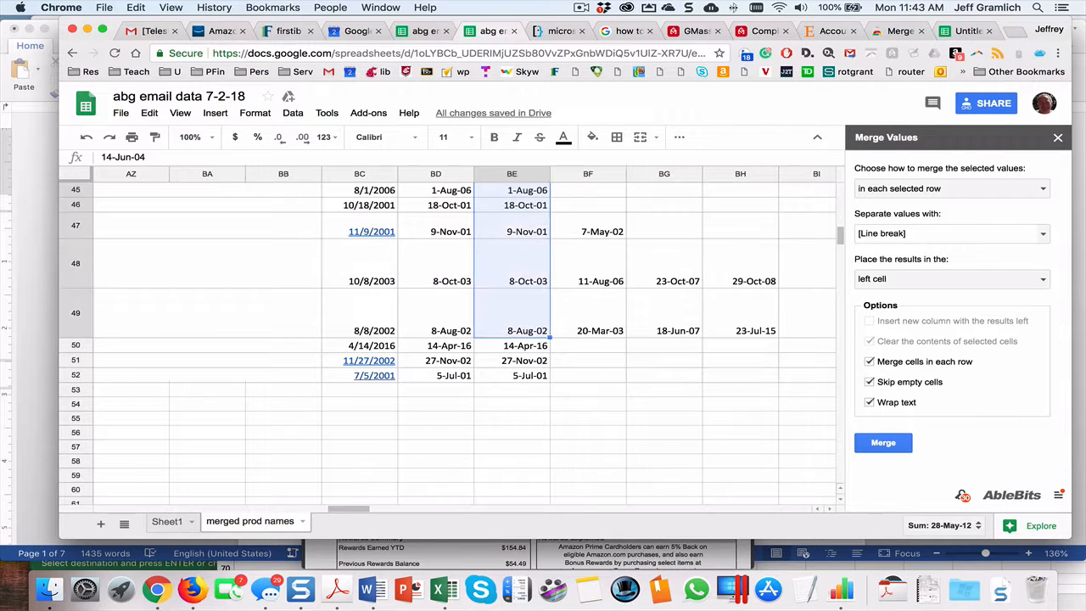
key(shift+Down)
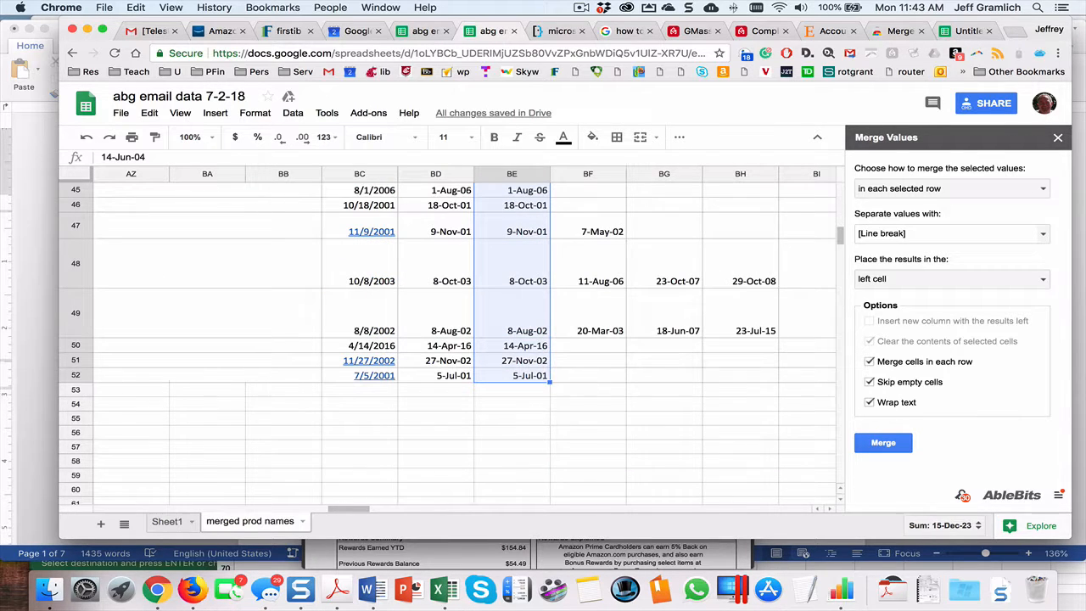
key(shift+Right)
key(shift+Right)
key(shift+Right)
key(shift+Right)
key(shift+Right)
key(shift+Right)
key(shift+Right)
key(shift+Right)
key(shift+Right)
key(shift+Right)
key(shift+Right)
key(shift+Right)
key(shift+Right)
key(shift+Right)
key(shift+Right)
key(shift+Right)
key(shift+Right)
key(shift+Right)
key(shift+Right)
key(shift+Right)
key(shift+Right)
key(shift+Right)
key(shift+Right)
key(shift+Right)
key(shift+Right)
key(shift+Right)
key(shift+Right)
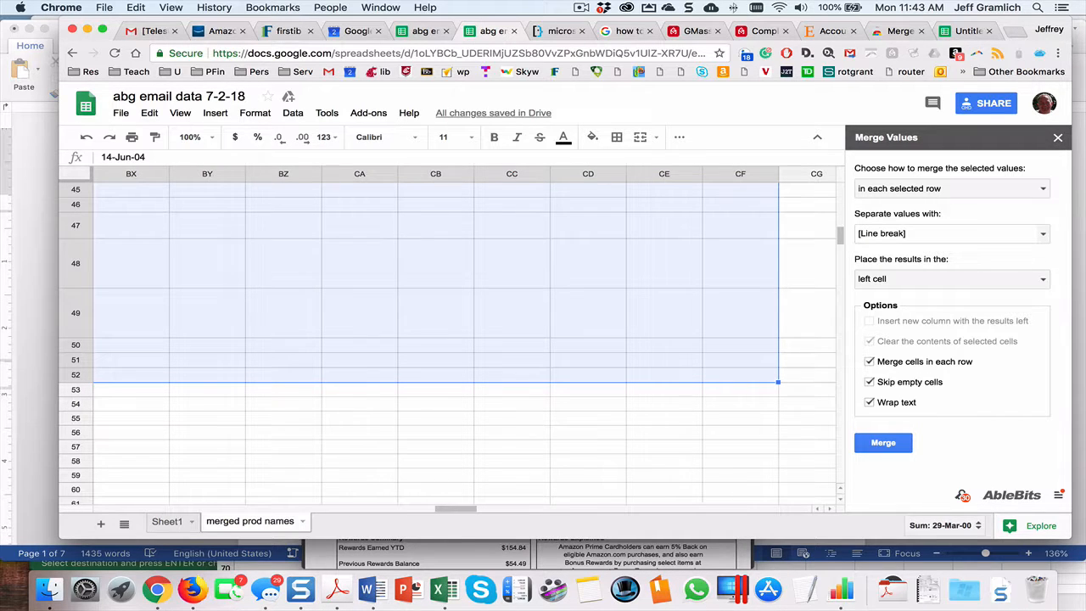
key(shift+Right)
key(shift+Right)
key(shift+Right)
key(shift+Right)
key(shift+Right)
key(shift+Right)
key(shift+Right)
key(shift+Right)
key(shift+Right)
key(shift+Right)
key(shift+Right)
key(shift+Right)
key(shift+Right)
key(shift+Right)
key(shift+Right)
key(shift+Right)
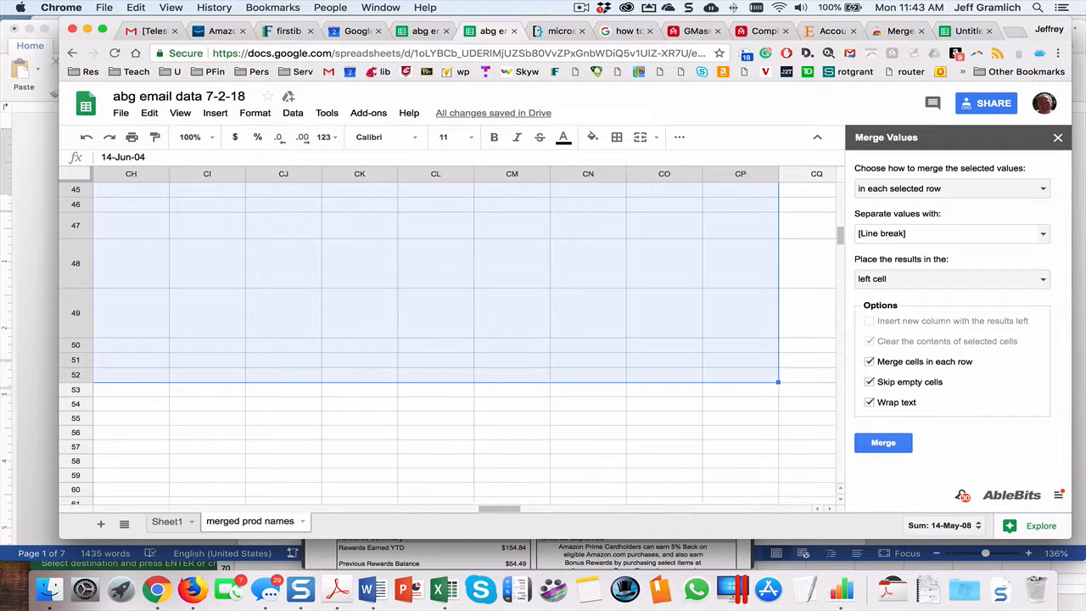
key(shift+Right)
key(shift+Right)
key(shift+Right)
key(shift+Right)
key(shift+Right)
key(shift+Right)
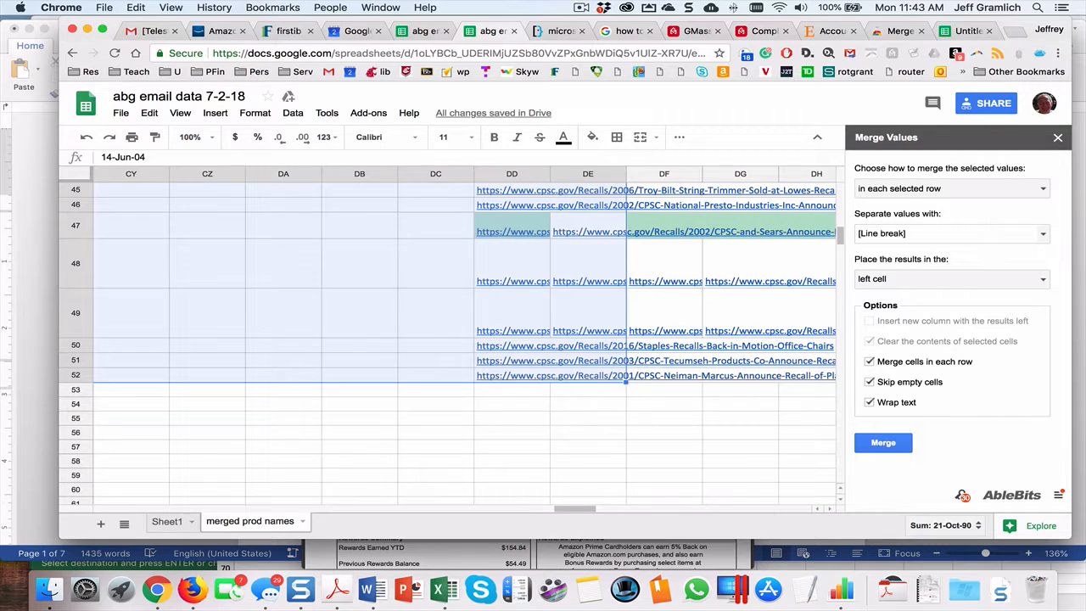
key(shift+Right)
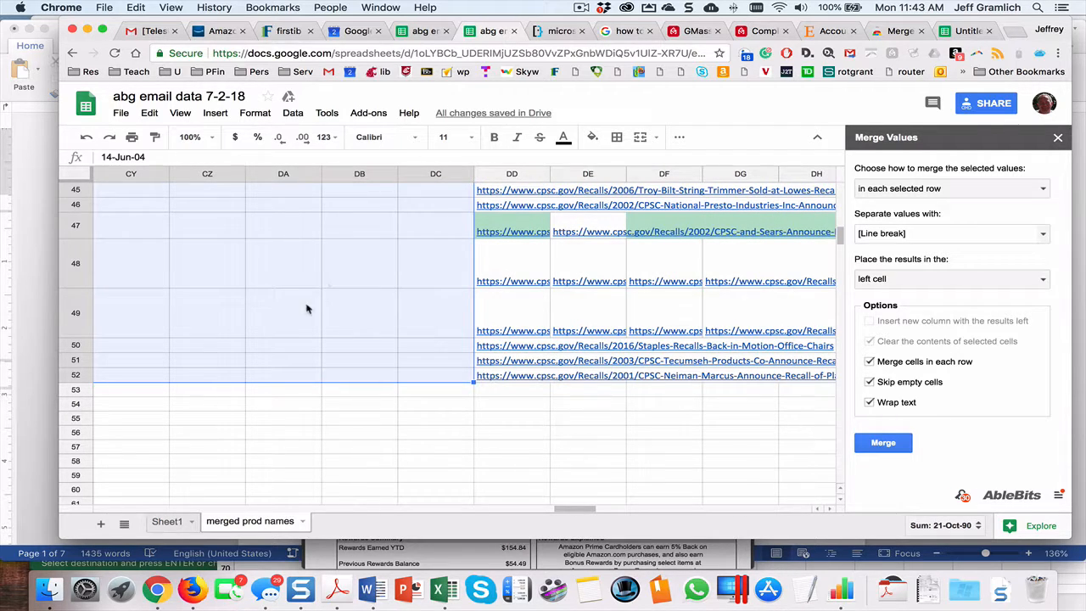
scroll(307, 309, up, 10)
scroll(293, 304, left, 15)
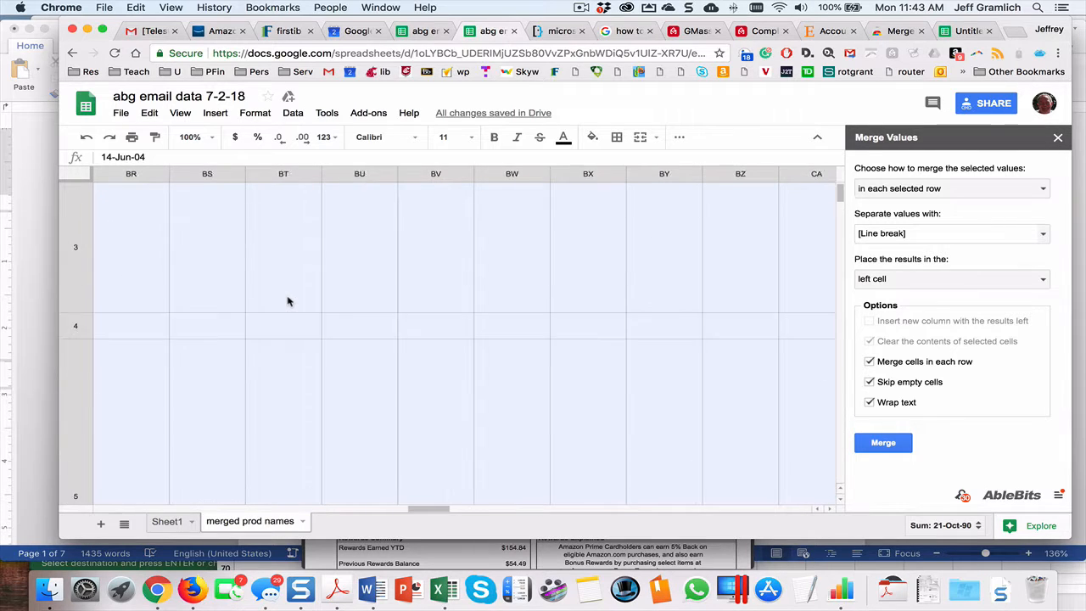
scroll(288, 301, left, 8)
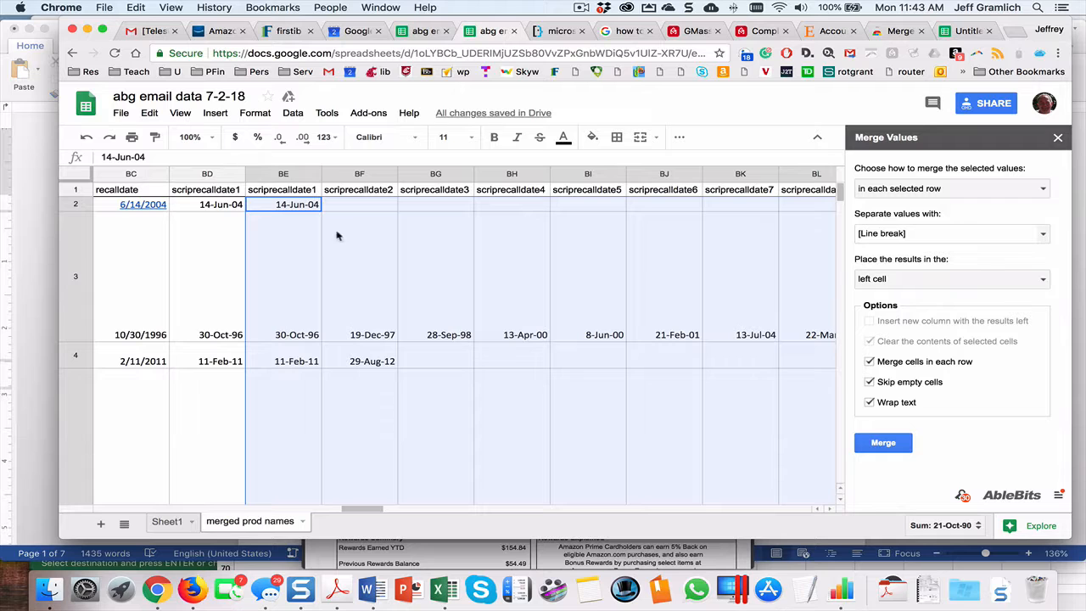
- Format the selected recall dates with the numeric Date format and close the Merge Values sidebar
click(254, 119)
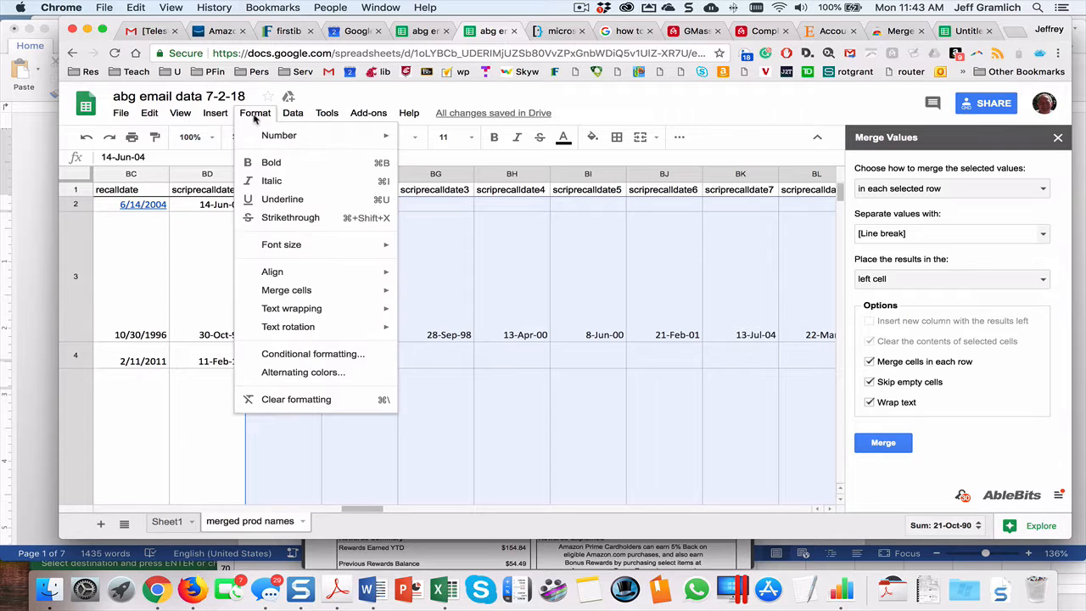
mouse_move(254, 136)
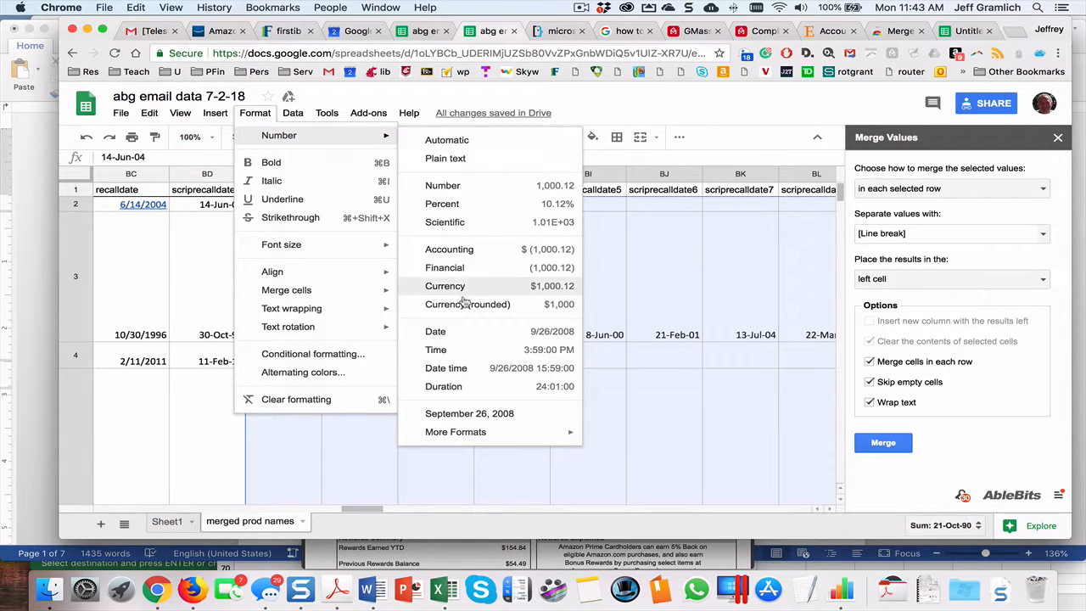
click(468, 336)
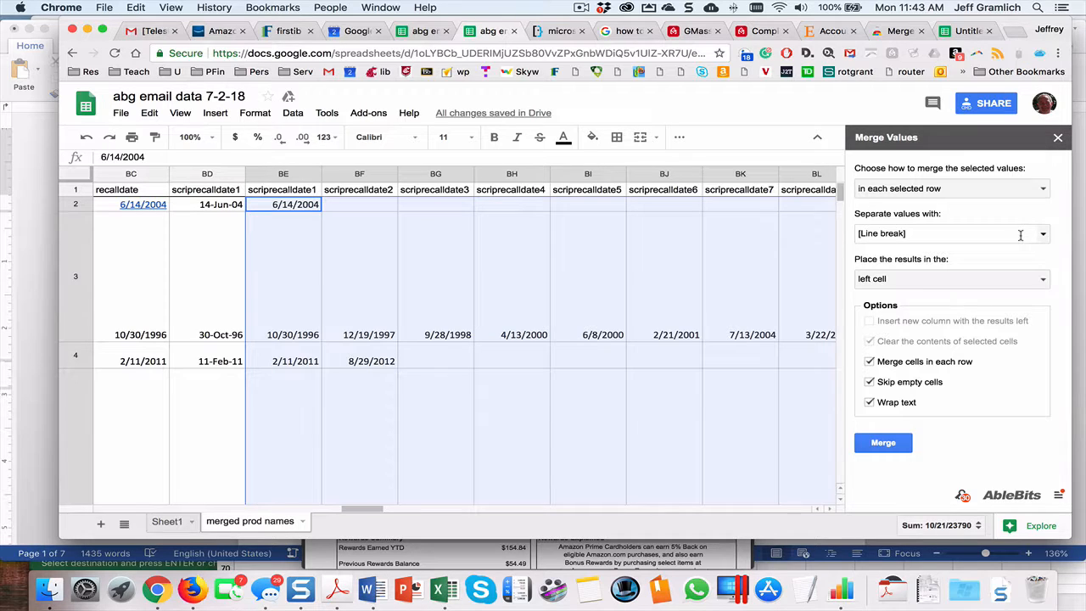
click(1059, 138)
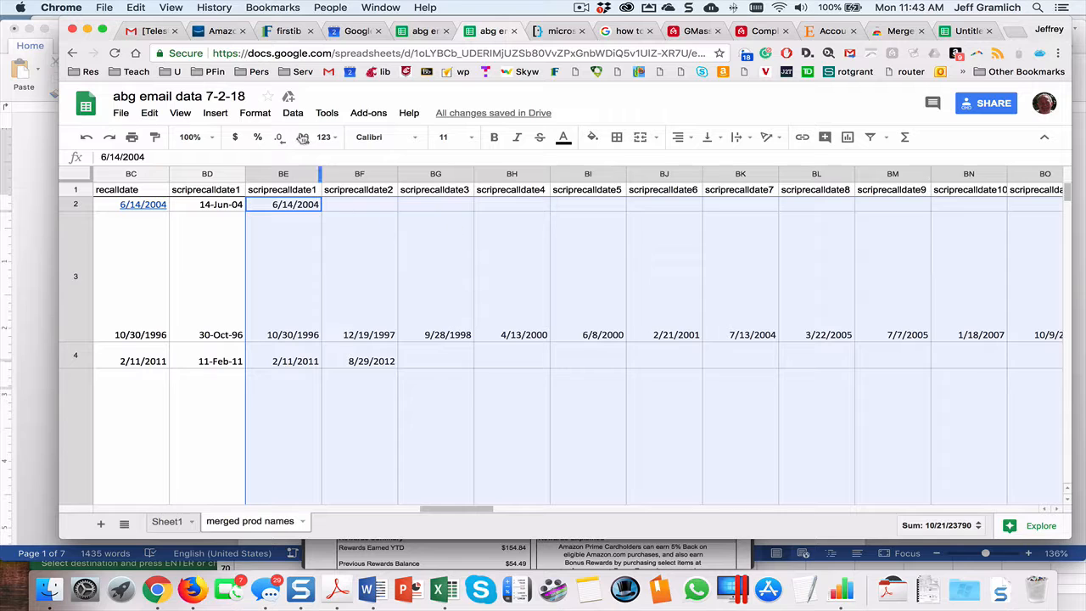
- Apply the long date format "September 26, 2008" to the selected recall dates
click(259, 116)
mouse_move(265, 139)
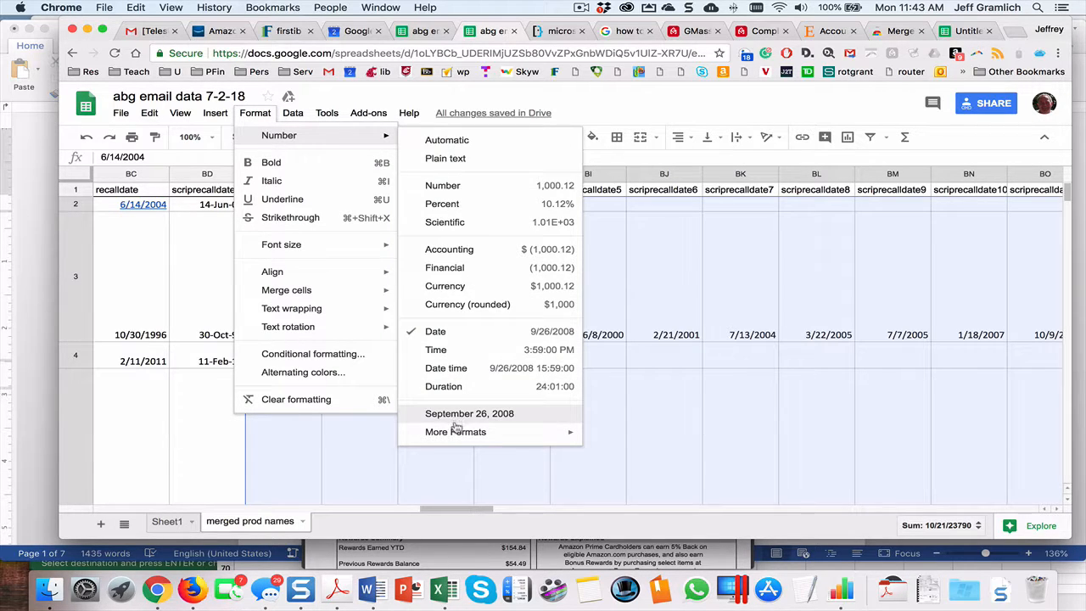
mouse_move(458, 434)
click(470, 413)
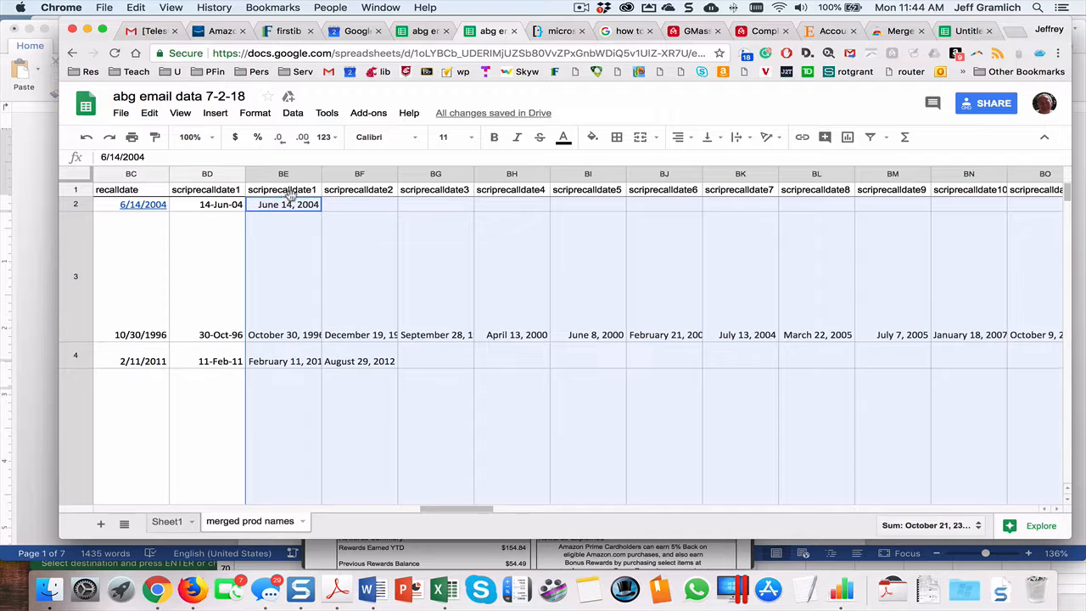
- Merge the selected recall dates in each row into the left cell with Merge Values, separated by line breaks, merging cells and wrapping text
click(368, 114)
mouse_move(391, 163)
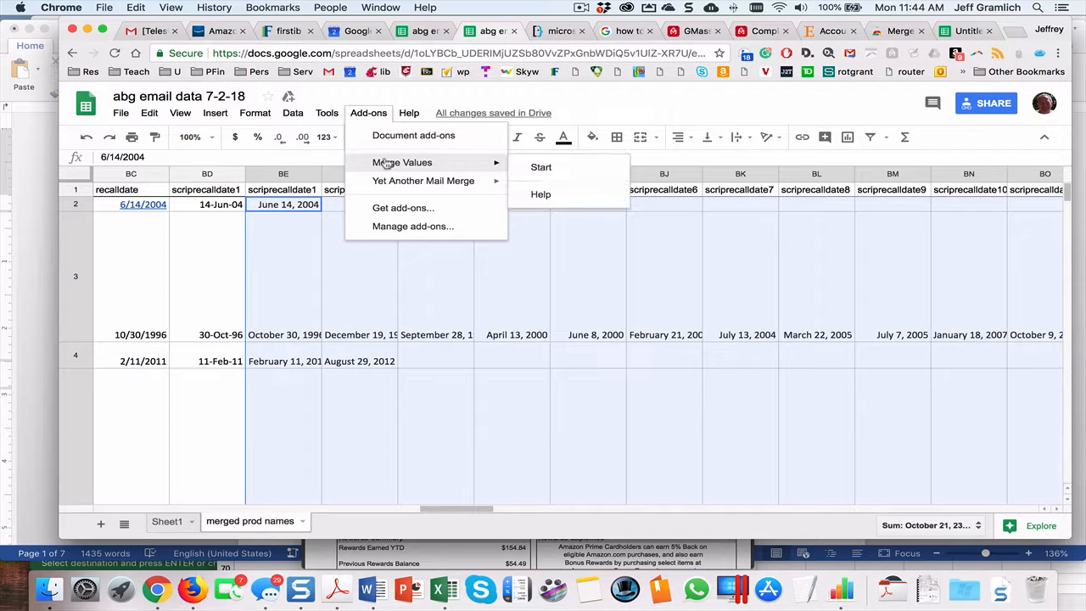
click(530, 163)
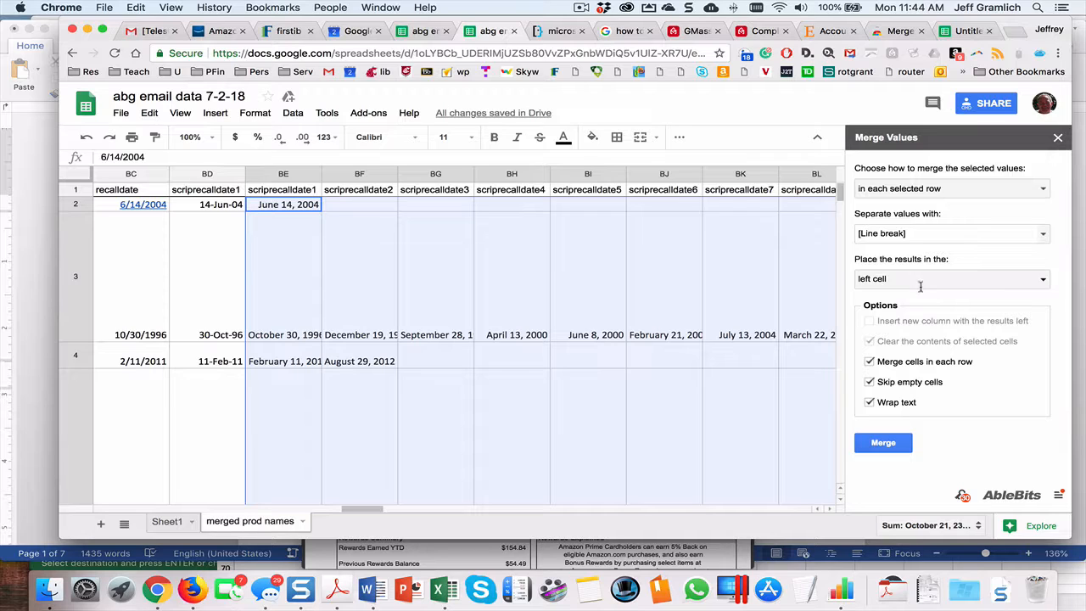
click(883, 443)
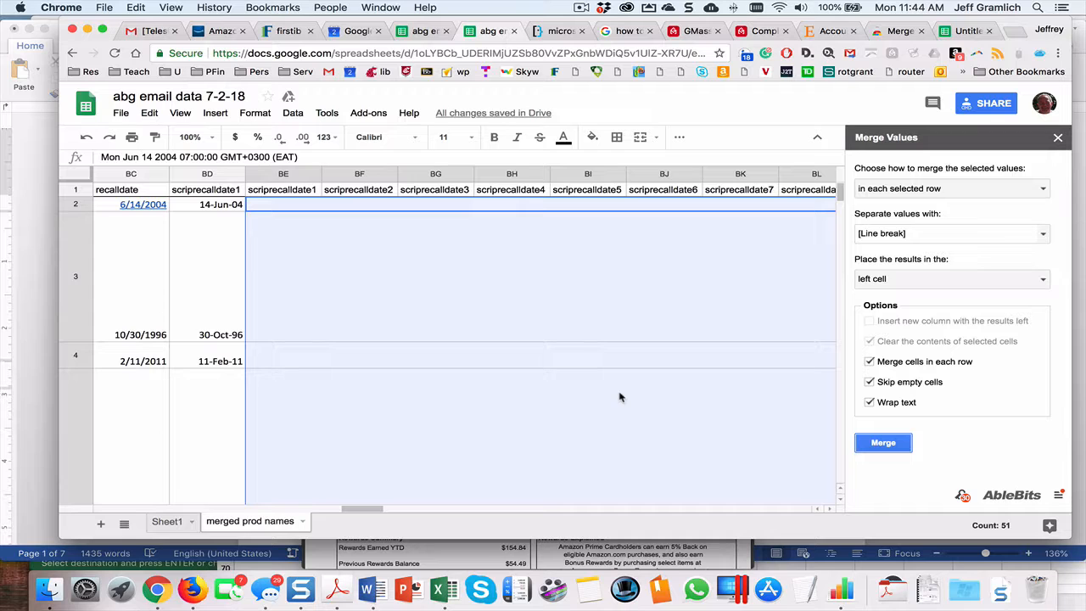
- Examine the merged recall date cells across their columns and compare them with the neighbouring recalldate and scriprecalldate1 columns
scroll(620, 397, left, 5)
scroll(620, 398, right, 13)
scroll(619, 397, down, 1)
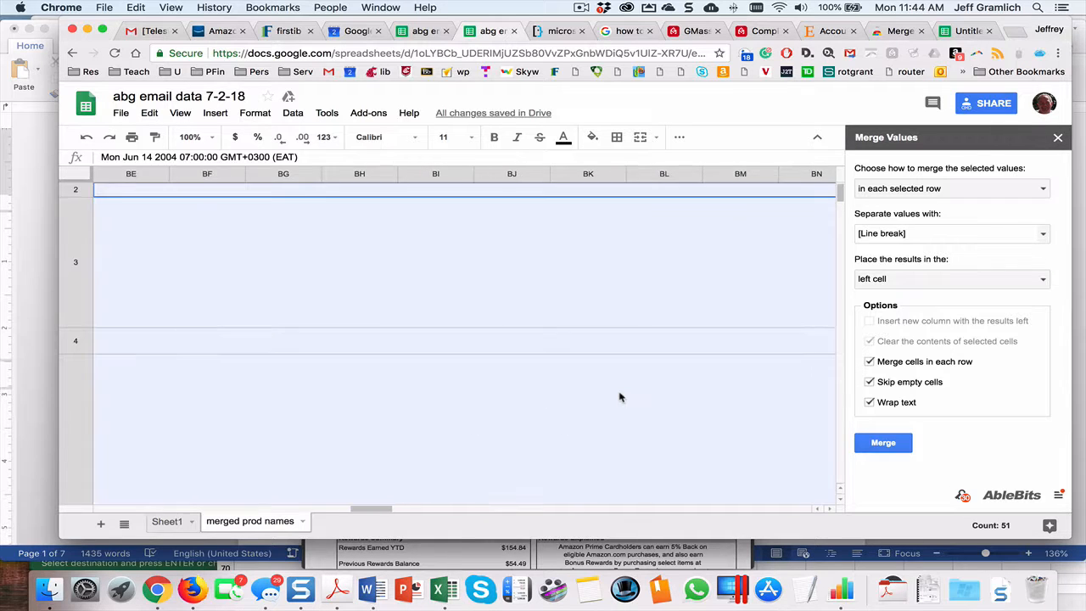
scroll(620, 397, down, 2)
scroll(619, 397, right, 10)
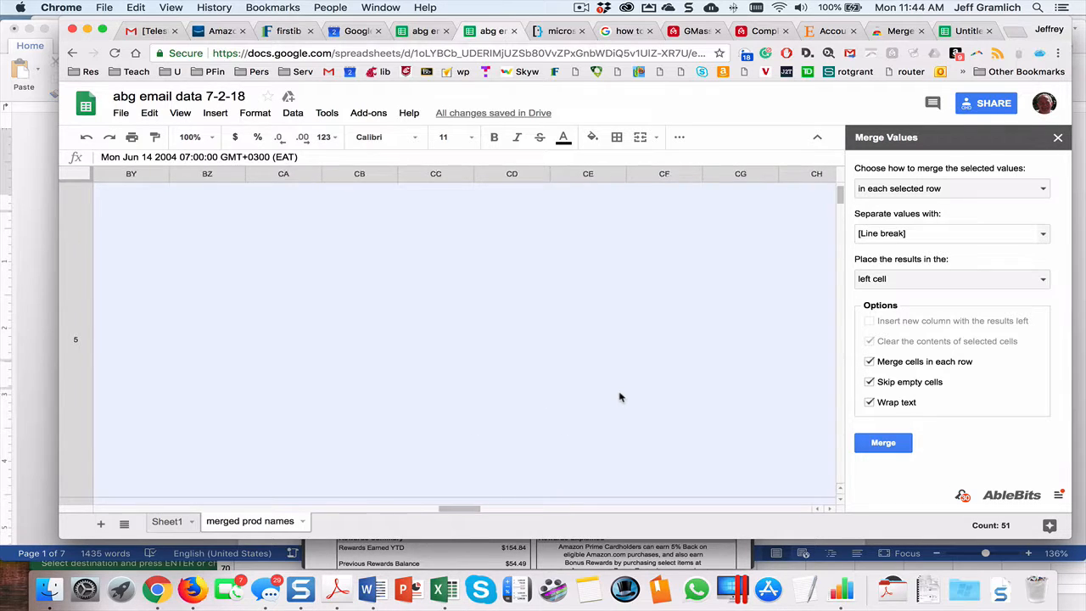
scroll(620, 397, up, 3)
scroll(619, 397, left, 15)
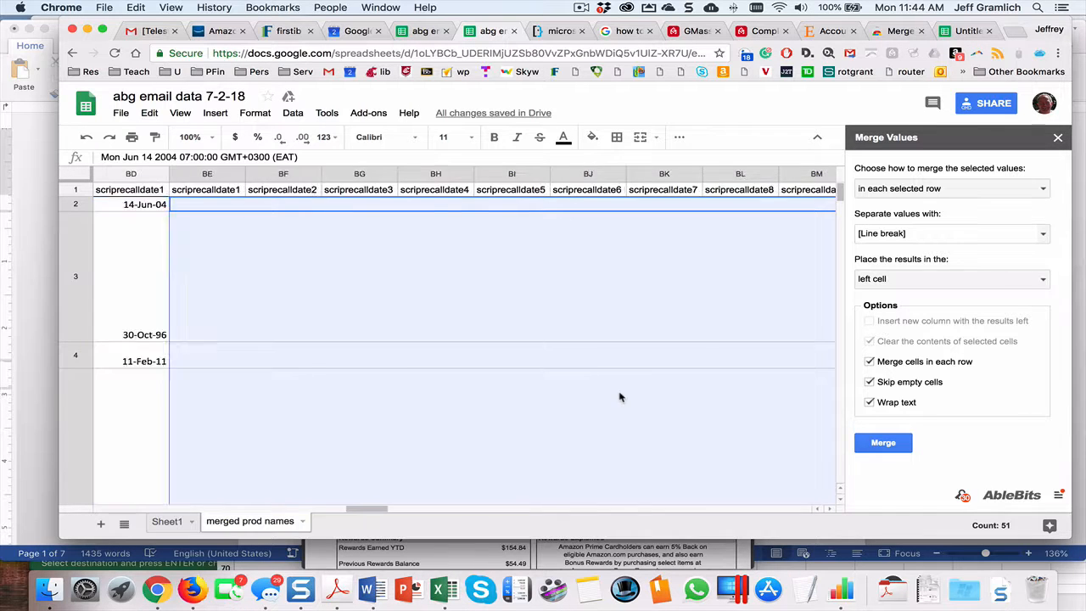
scroll(619, 397, down, 1)
scroll(619, 397, up, 1)
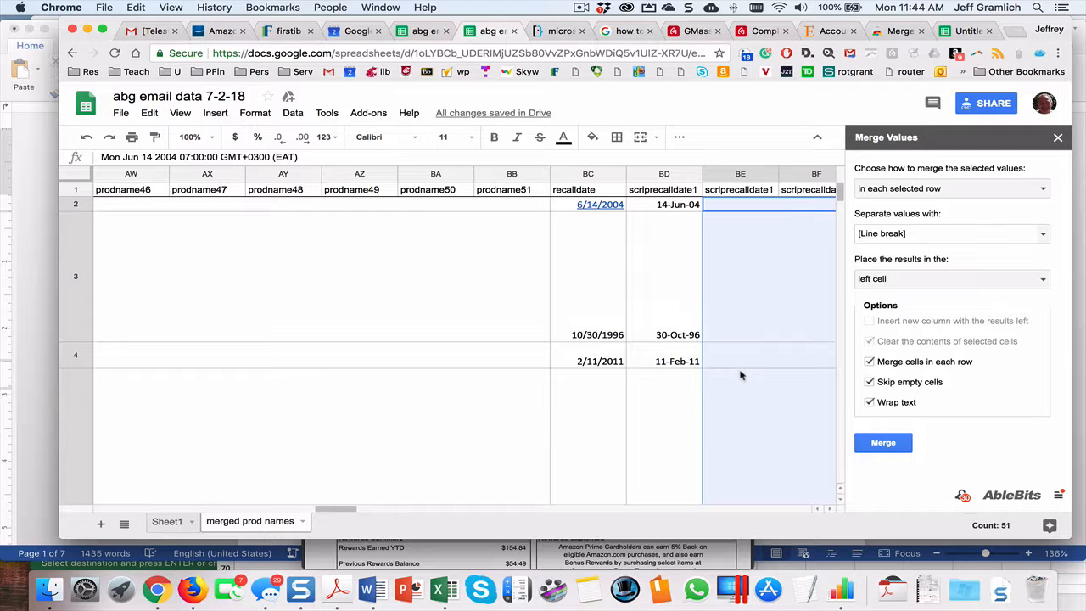
scroll(740, 375, left, 2)
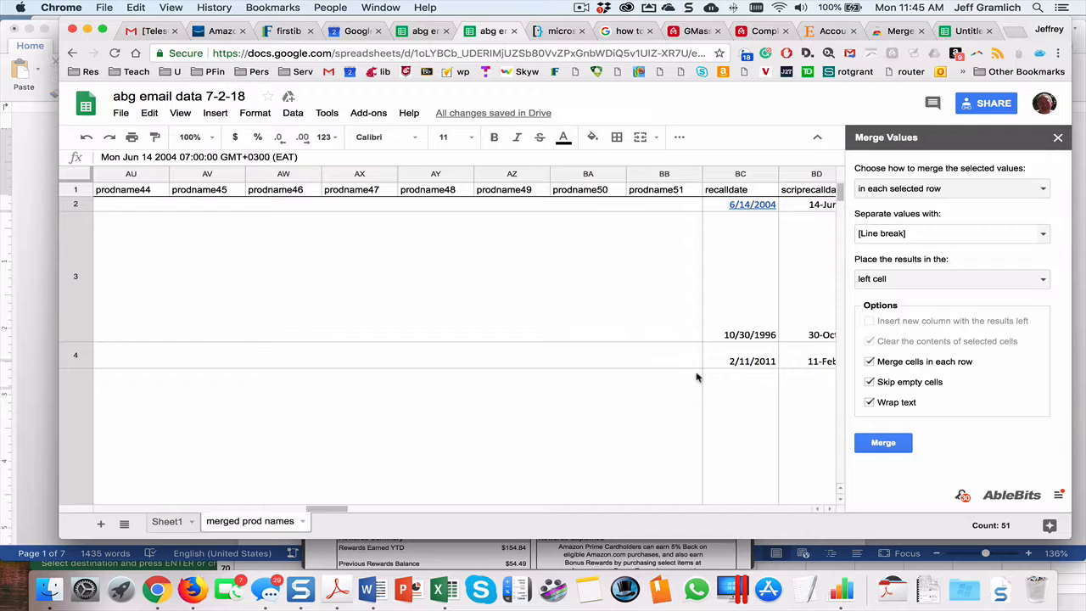
scroll(698, 377, right, 3)
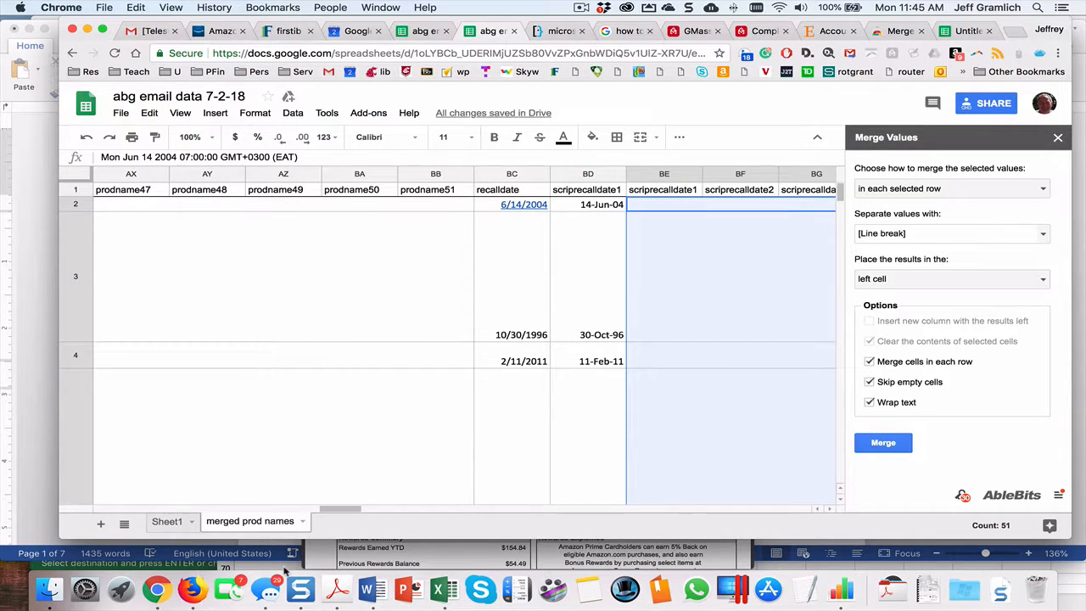
click(516, 590)
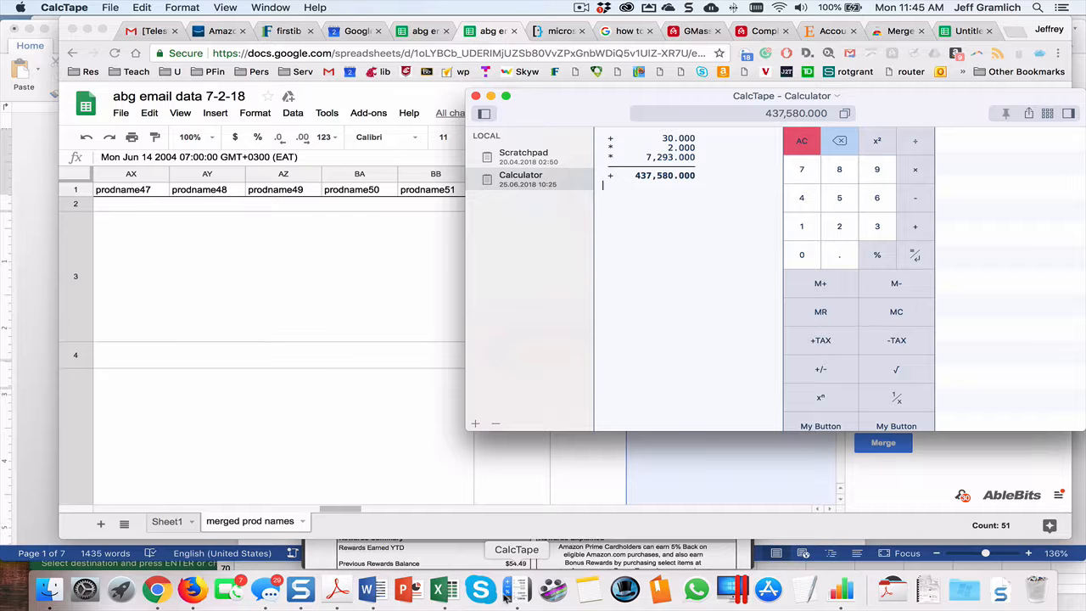
click(557, 592)
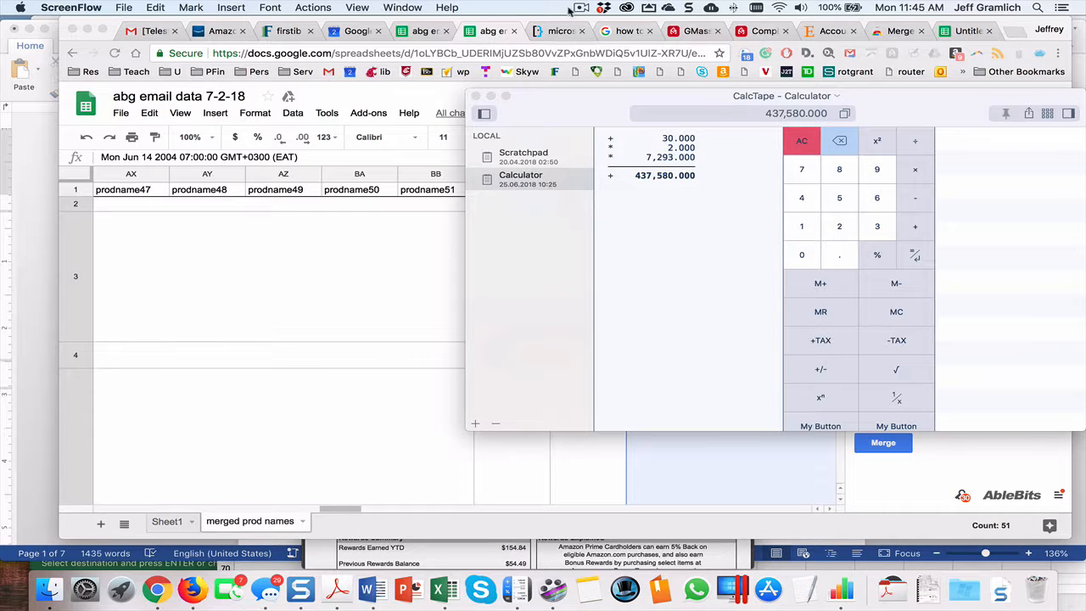